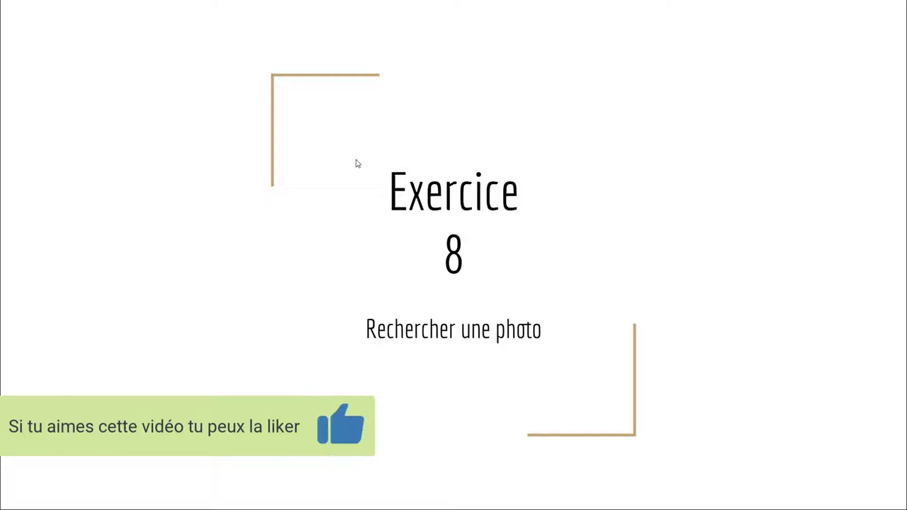
Step: Advance from the Exercice 8 title slide to the Recherche 1 slide
{"action": "left_click", "coordinate": [548, 173]}
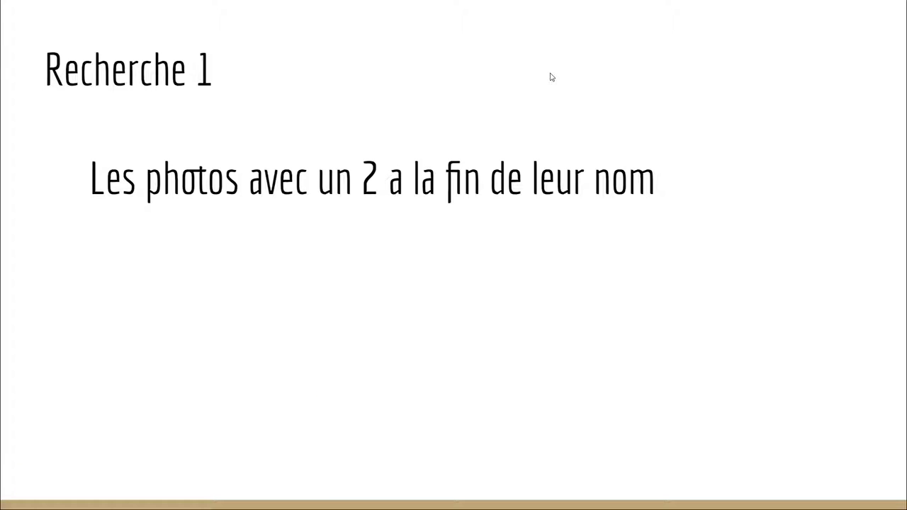
Step: Go through slides Recherche 2 to Recherche 8: file names with a 3 and 6, no 9
{"action": "key", "text": "Right"}
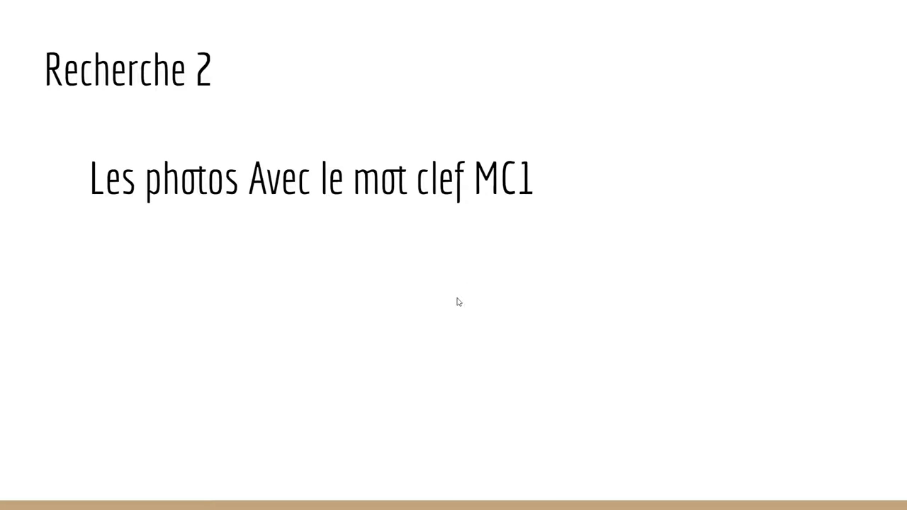
{"action": "key", "text": "Right"}
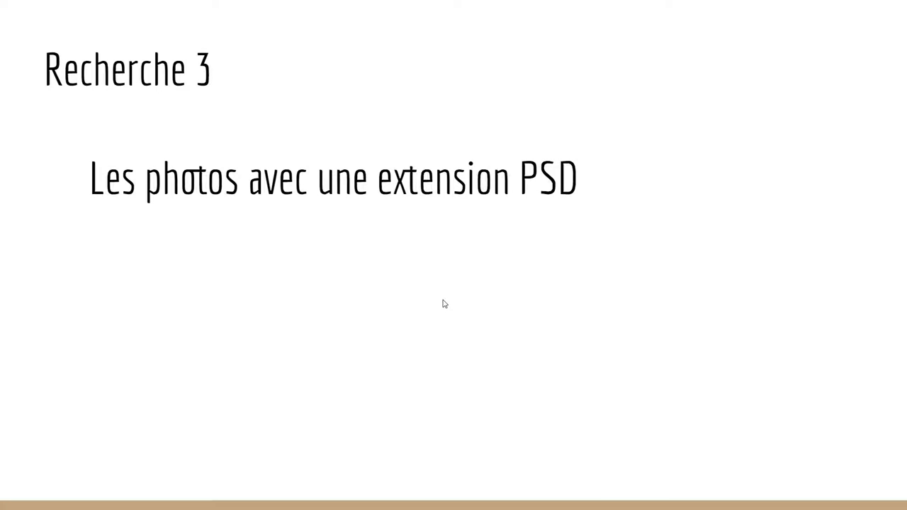
{"action": "left_click", "coordinate": [443, 304]}
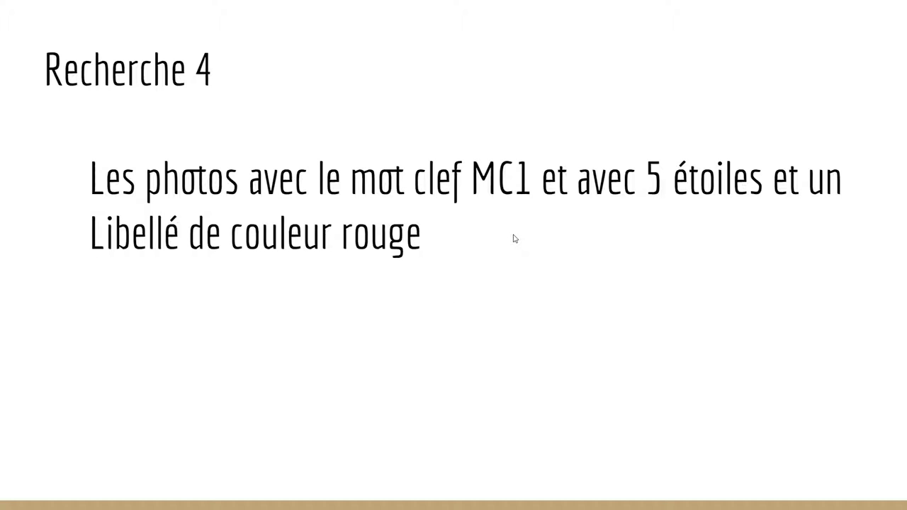
{"action": "left_click", "coordinate": [405, 305]}
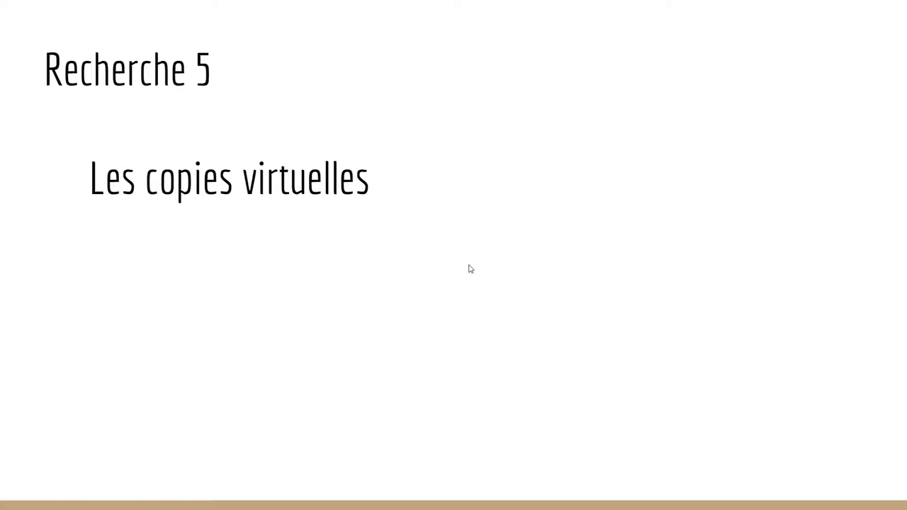
{"action": "left_click", "coordinate": [466, 272]}
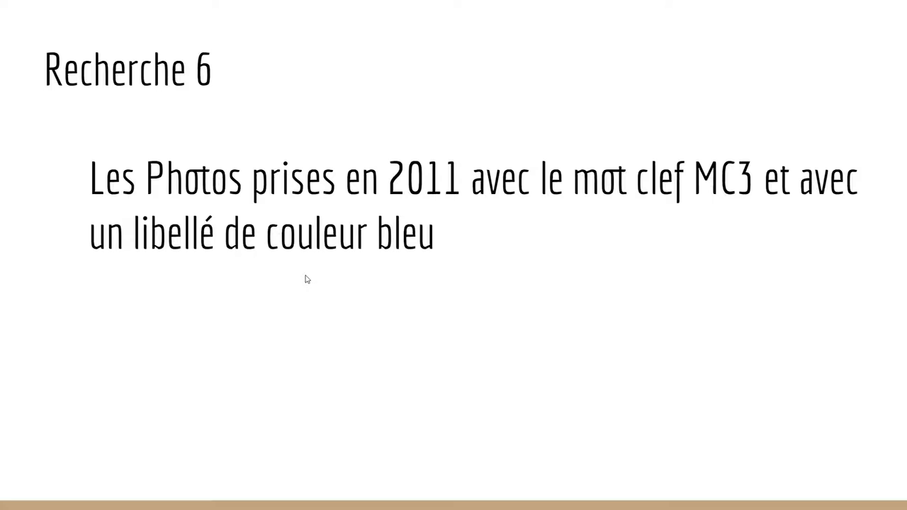
{"action": "left_click", "coordinate": [369, 292]}
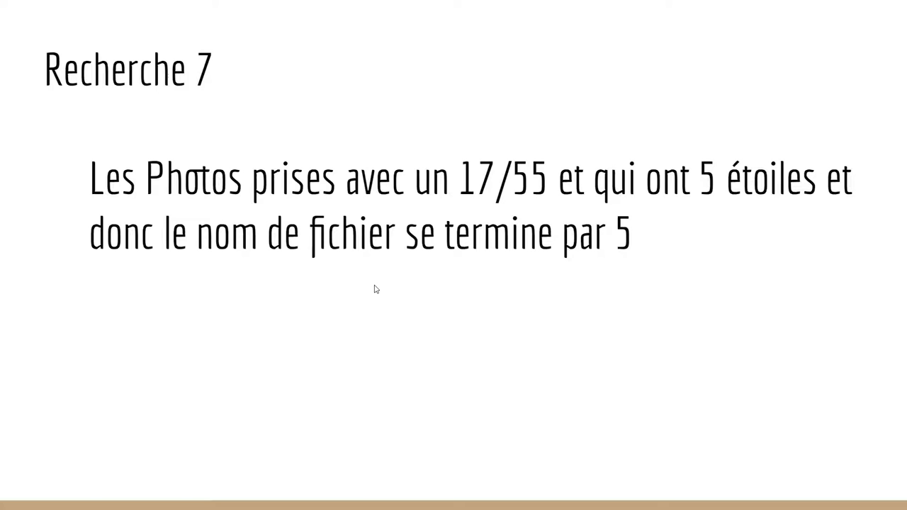
{"action": "left_click", "coordinate": [376, 288]}
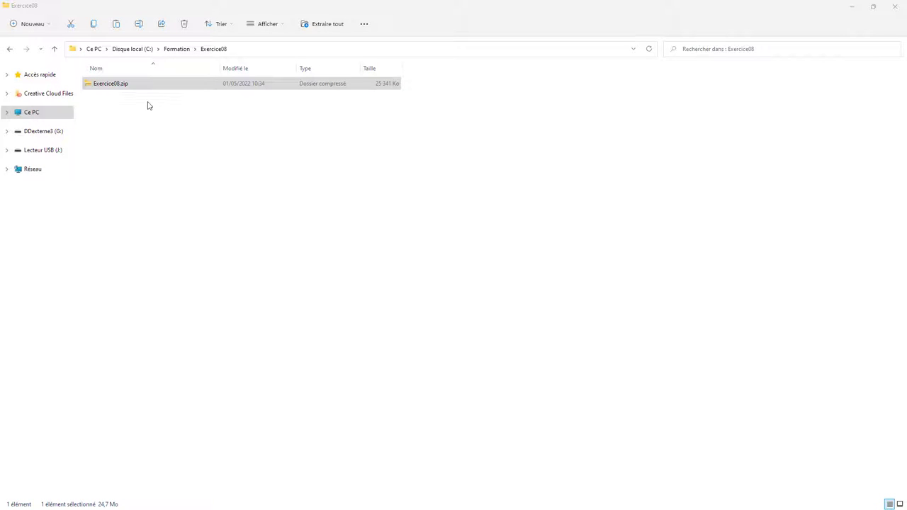
Step: Extract all of Exercice08.zip into the suggested Exercice08 folder
{"action": "right_click", "coordinate": [115, 84]}
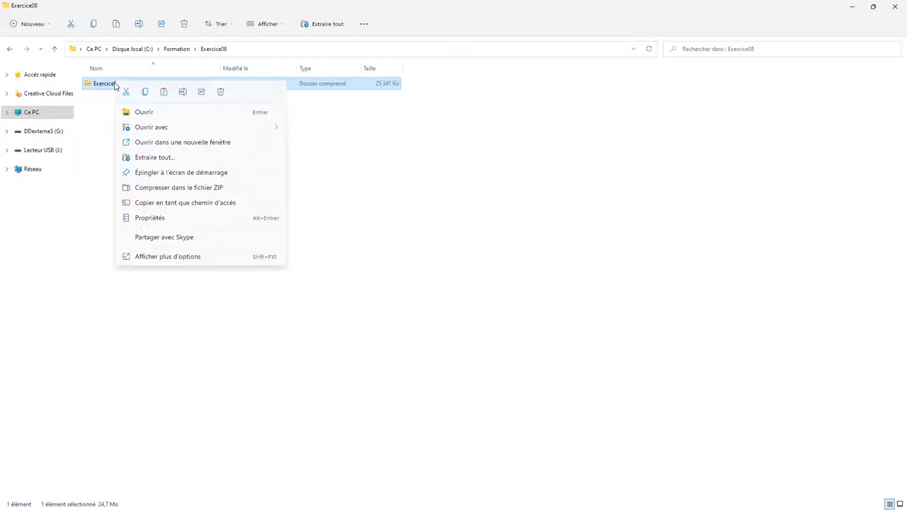
{"action": "left_click", "coordinate": [160, 158]}
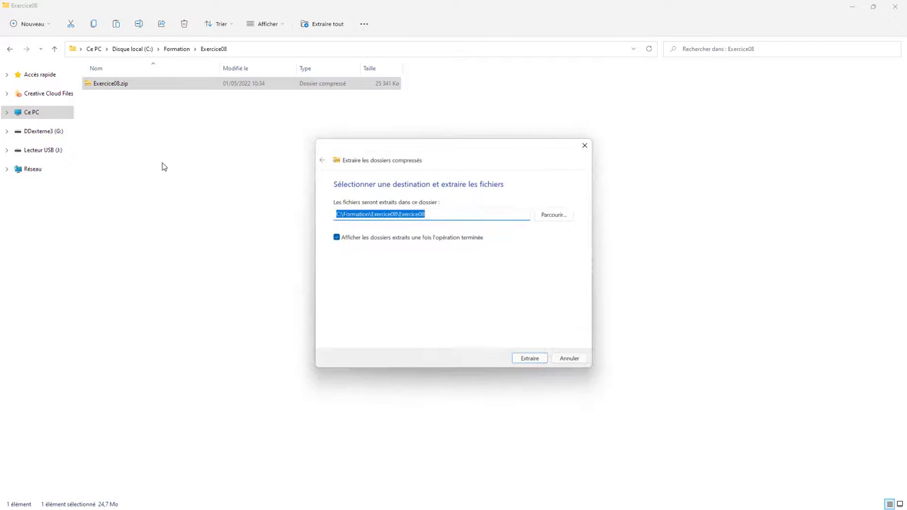
{"action": "left_click", "coordinate": [530, 359]}
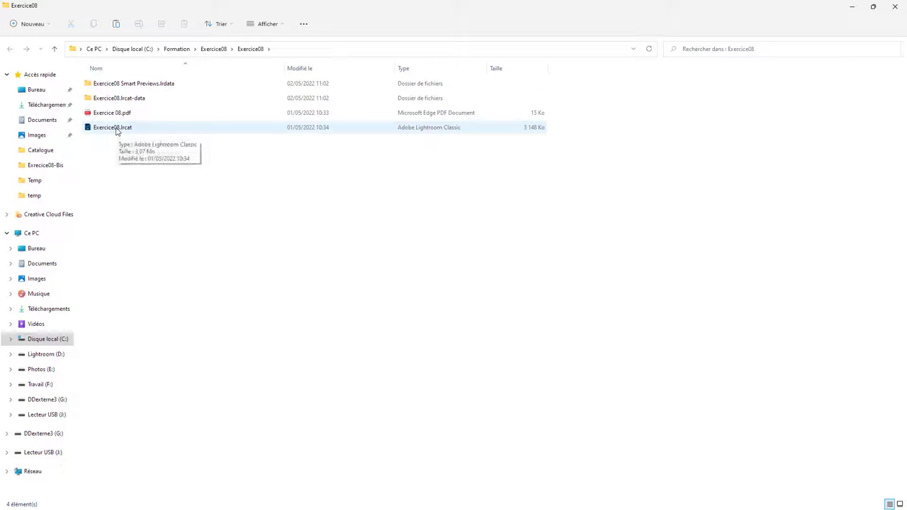
Step: Open Exercice08.lrcat in Lightroom Classic and hide, then re-show, the library filter bar
{"action": "double_click", "coordinate": [117, 132]}
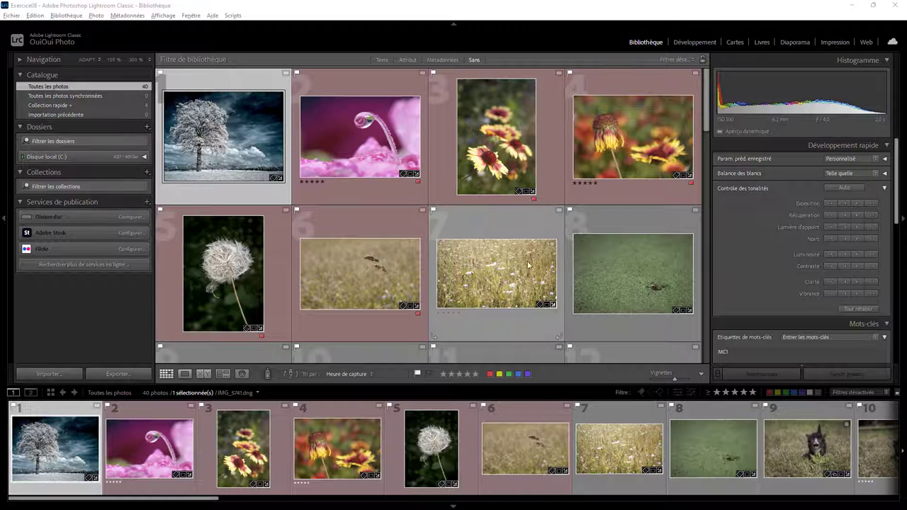
{"action": "left_click", "coordinate": [166, 19]}
{"action": "left_click", "coordinate": [179, 42]}
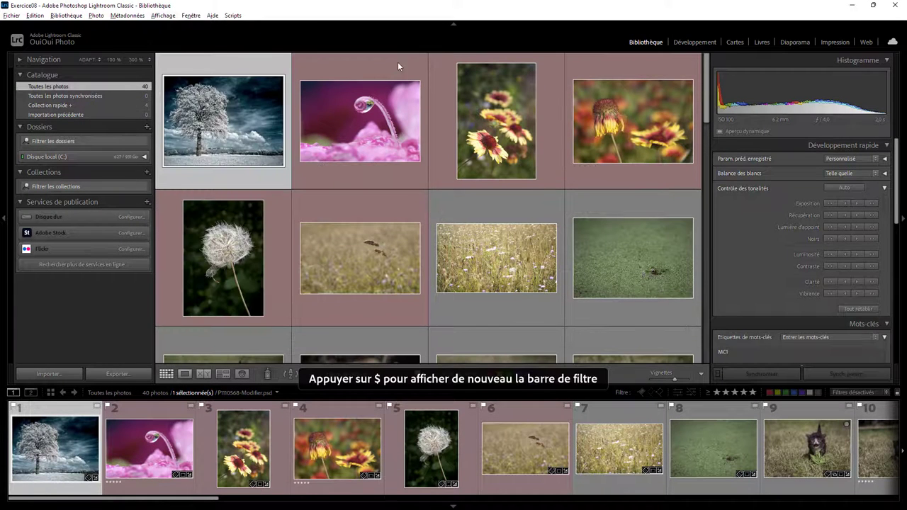
{"action": "left_click", "coordinate": [163, 16]}
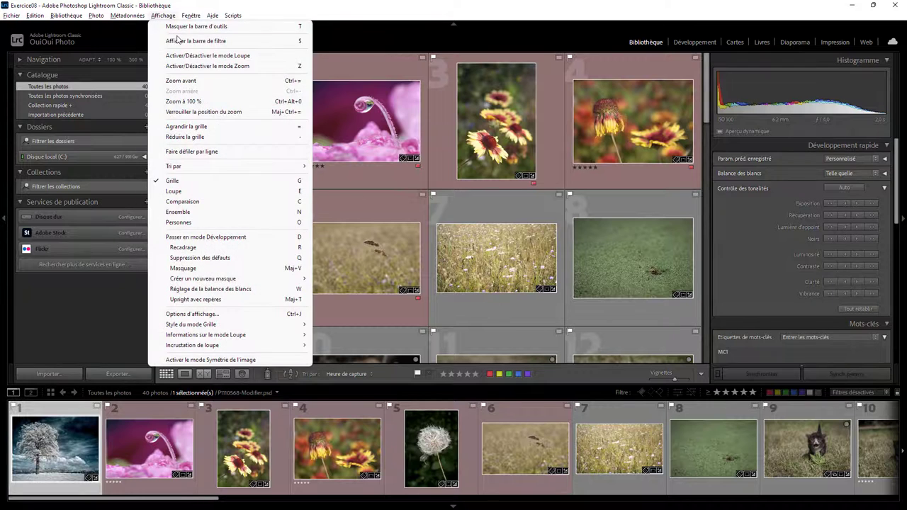
{"action": "left_click", "coordinate": [179, 38]}
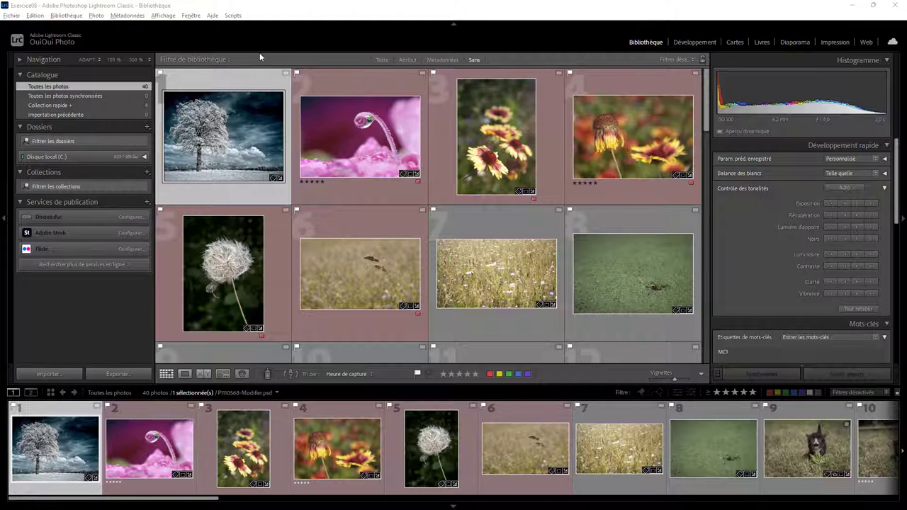
Step: Select the red-flower photo and expand, then collapse, the local disk folder
{"action": "left_click", "coordinate": [649, 166]}
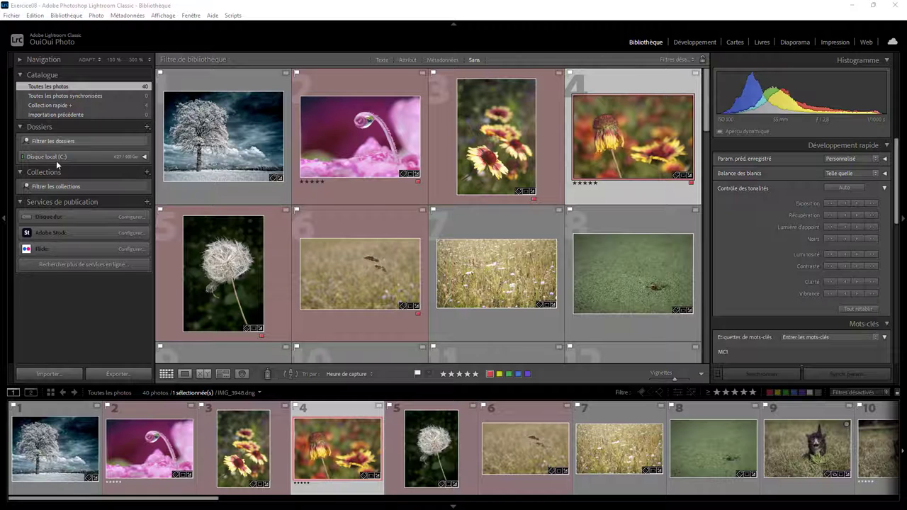
{"action": "left_click", "coordinate": [143, 158]}
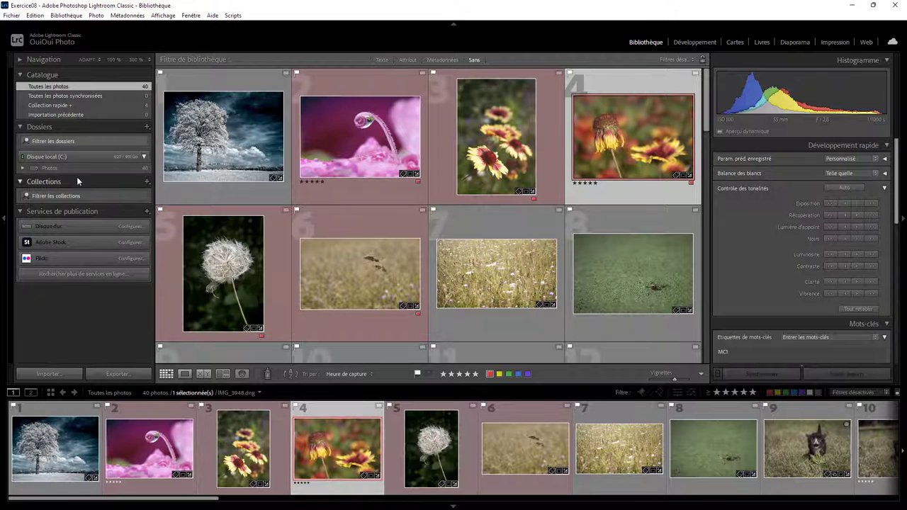
{"action": "left_click", "coordinate": [145, 157]}
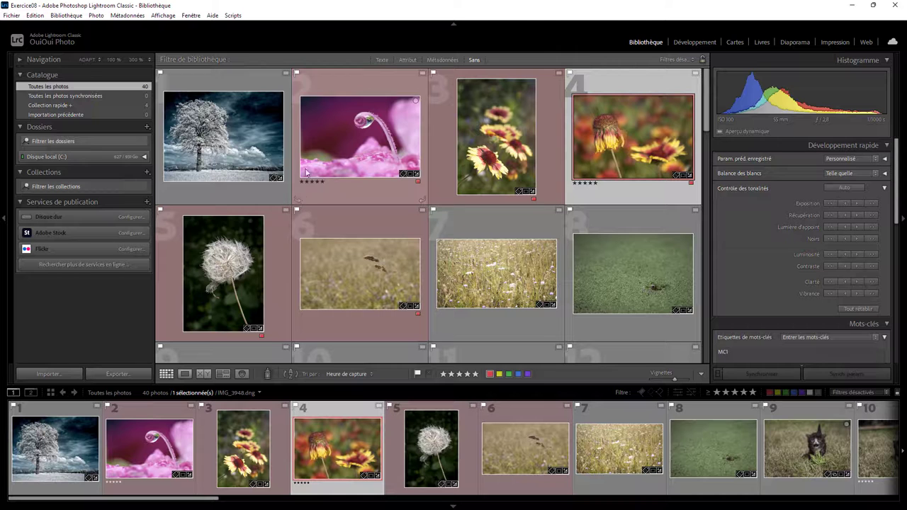
Step: Hide and then re-show the library filter bar from the Affichage menu
{"action": "left_click", "coordinate": [165, 15]}
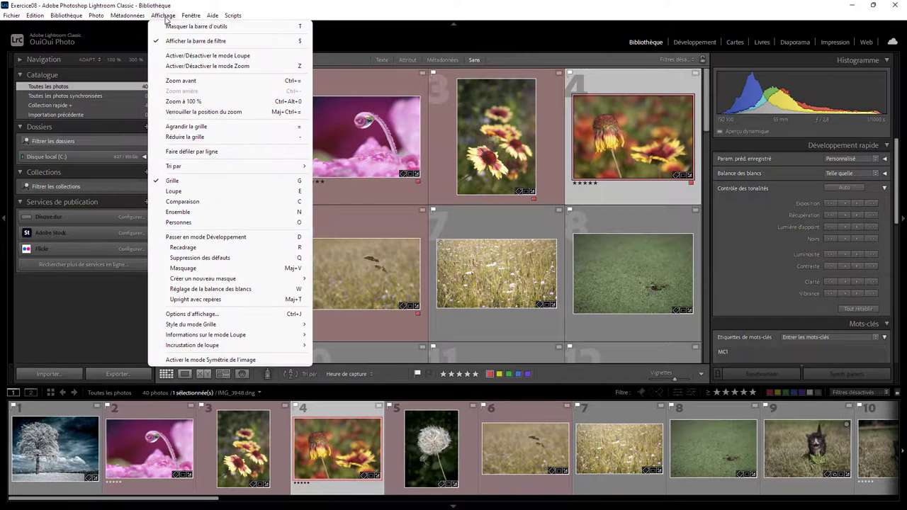
{"action": "left_click", "coordinate": [212, 43]}
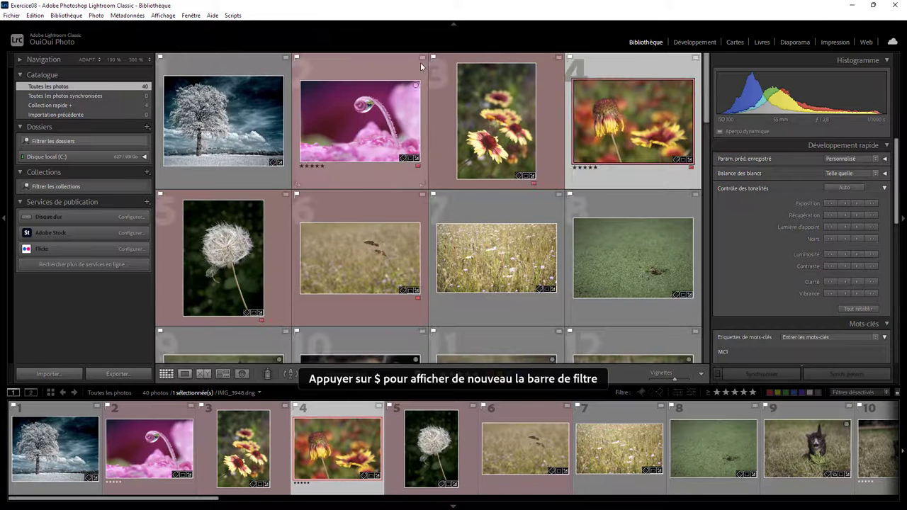
{"action": "left_click", "coordinate": [163, 15]}
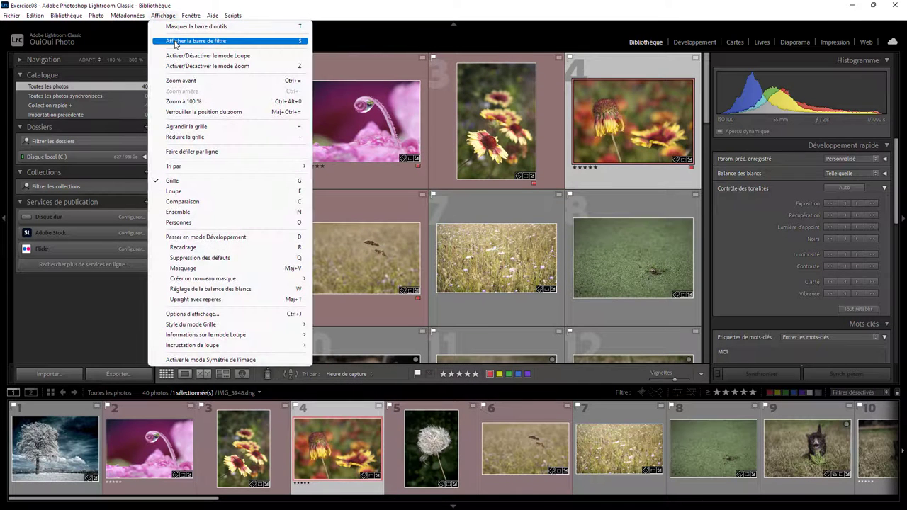
{"action": "left_click", "coordinate": [176, 43]}
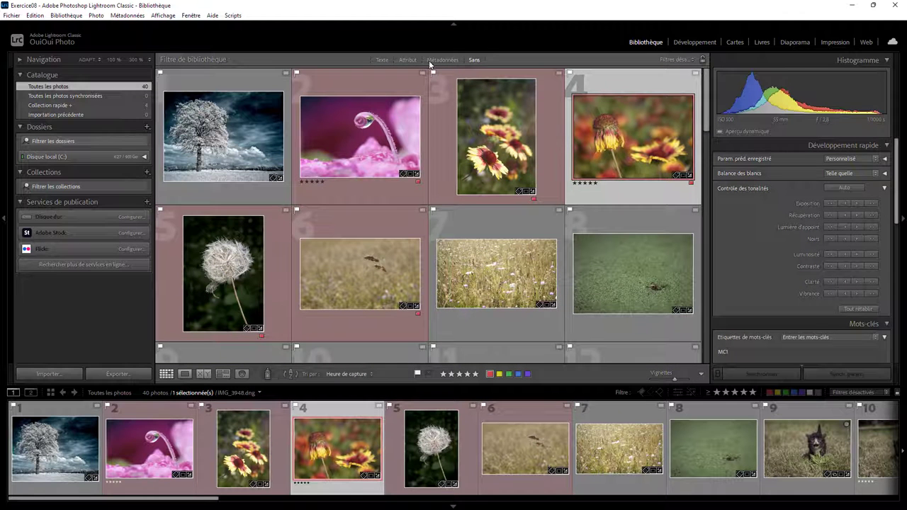
Step: Try the Texte, Attribut and Métadonnées library filters in turn
{"action": "left_click", "coordinate": [383, 61]}
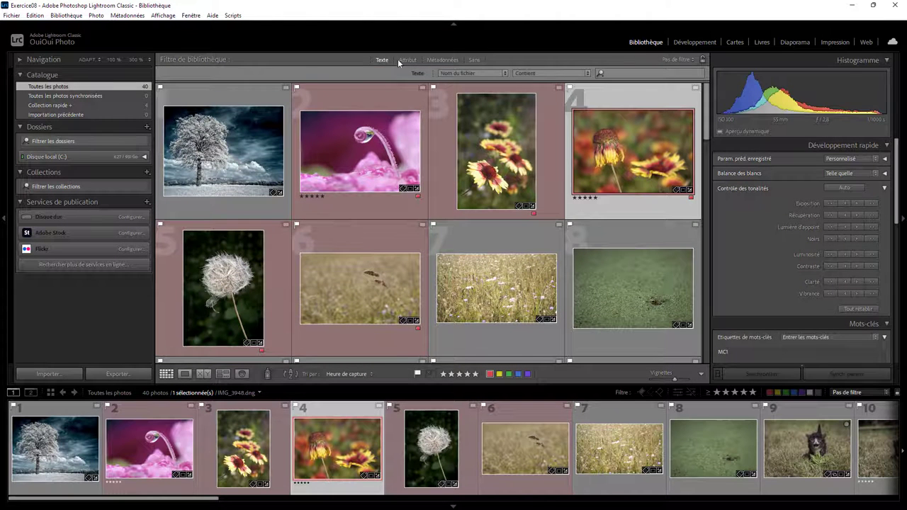
{"action": "left_click", "coordinate": [408, 60]}
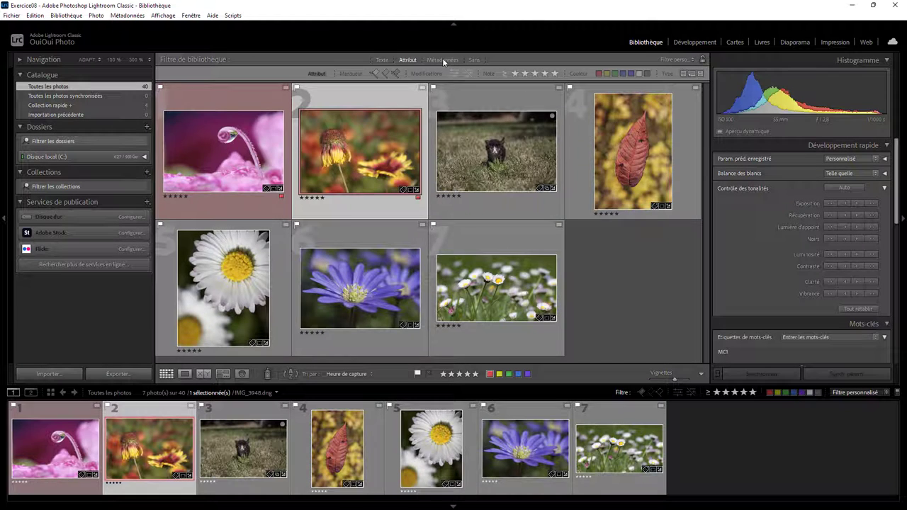
{"action": "left_click", "coordinate": [442, 60], "text": "shift"}
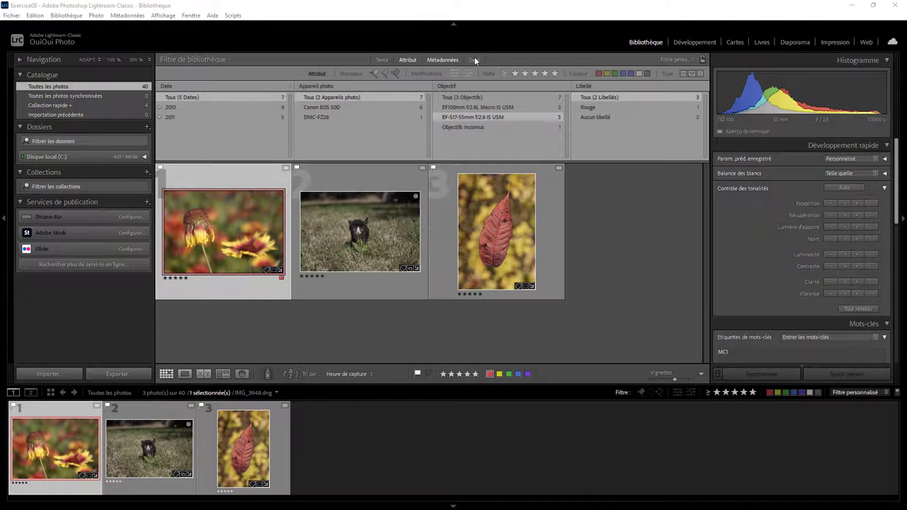
Step: Clear filters with Sans and set a Texte filter on Nom du fichier using the Contient rule
{"action": "left_click", "coordinate": [474, 60]}
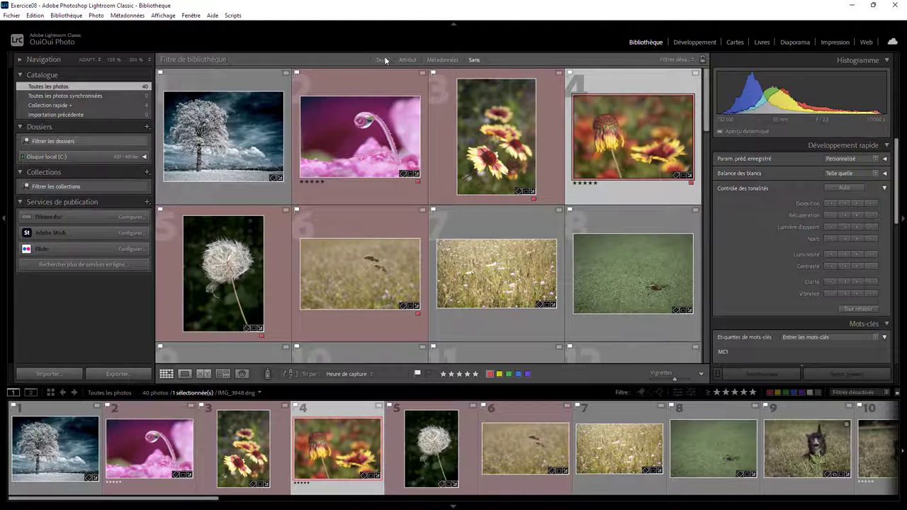
{"action": "left_click", "coordinate": [382, 61]}
{"action": "left_click", "coordinate": [451, 74]}
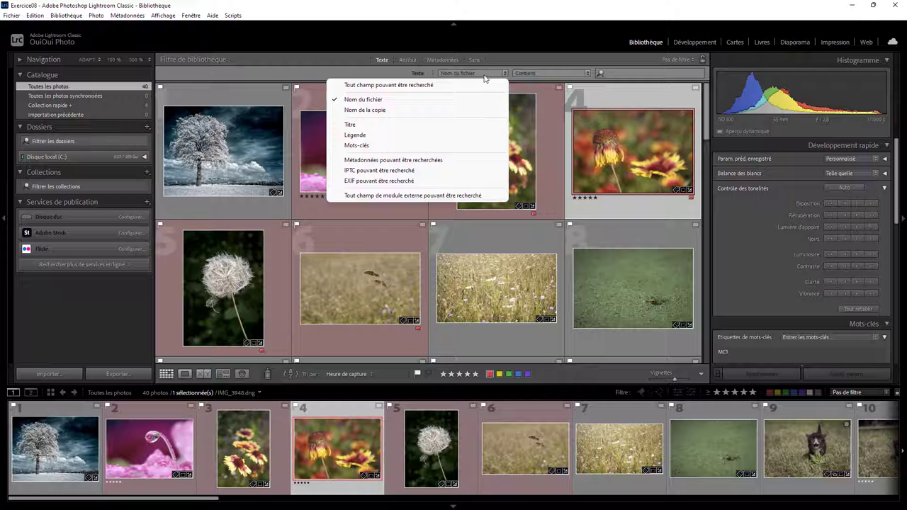
{"action": "left_click", "coordinate": [546, 74]}
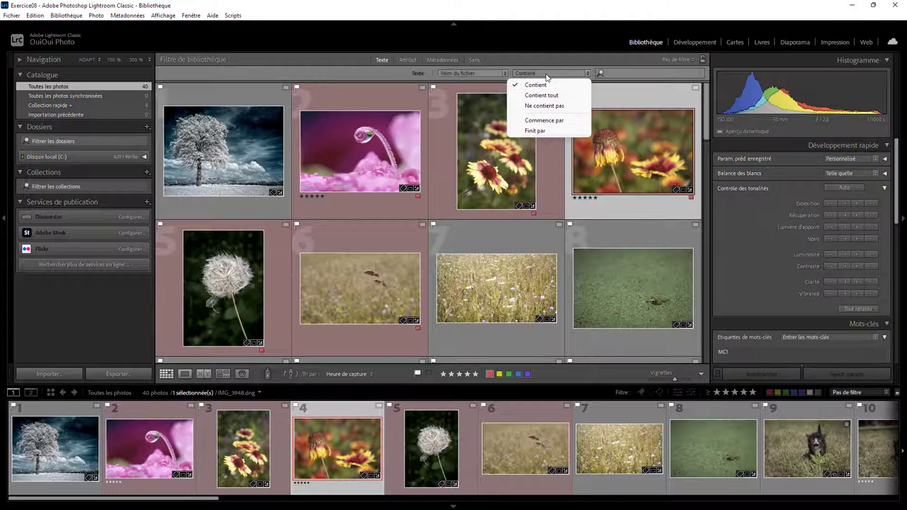
{"action": "left_click", "coordinate": [613, 75]}
Step: Search file names for '2', then switch the filter to Sans to show all 40 photos
{"action": "type", "text": "2"}
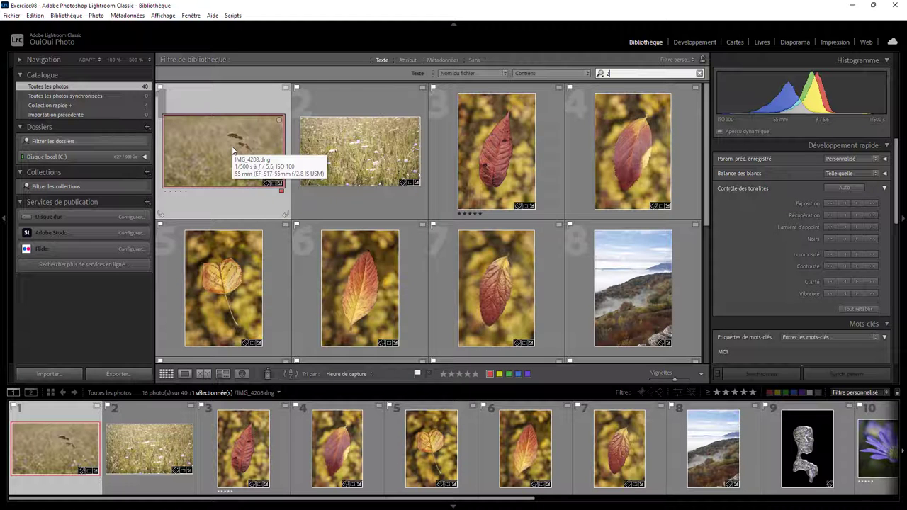
{"action": "left_click", "coordinate": [619, 72]}
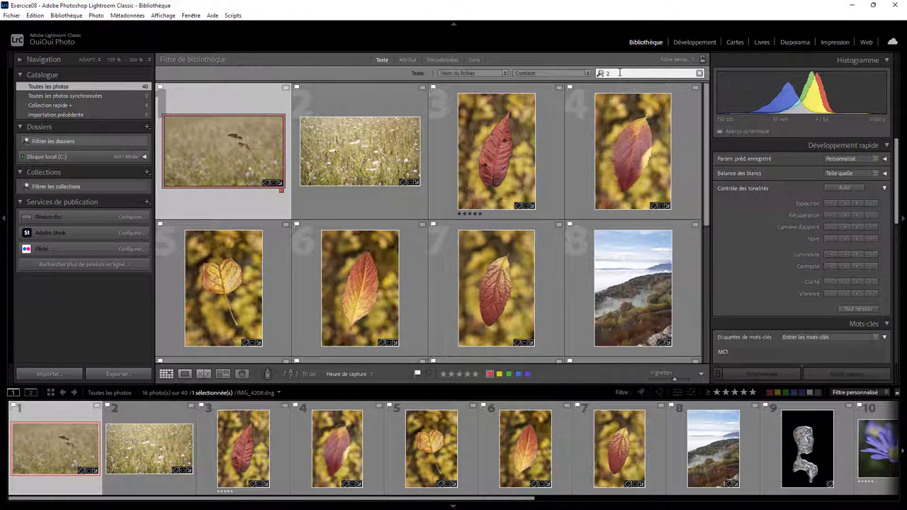
{"action": "key", "text": "Return"}
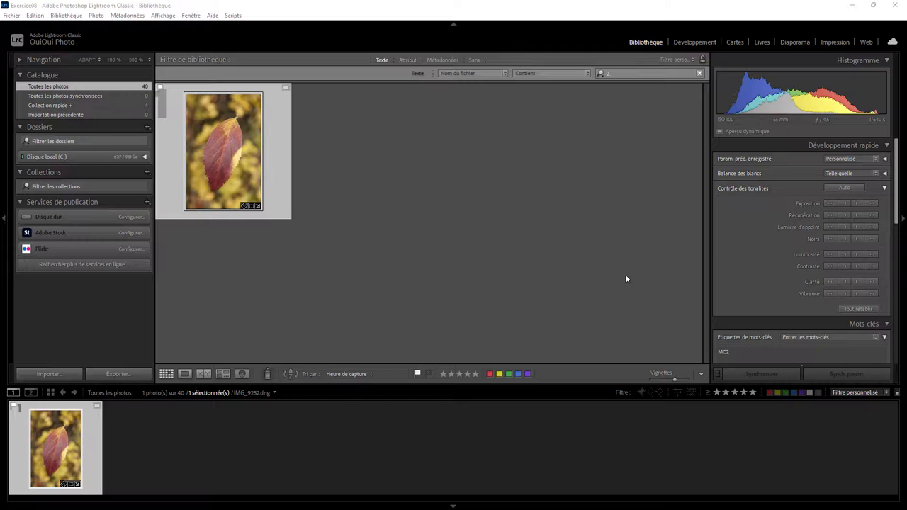
{"action": "left_click", "coordinate": [474, 60]}
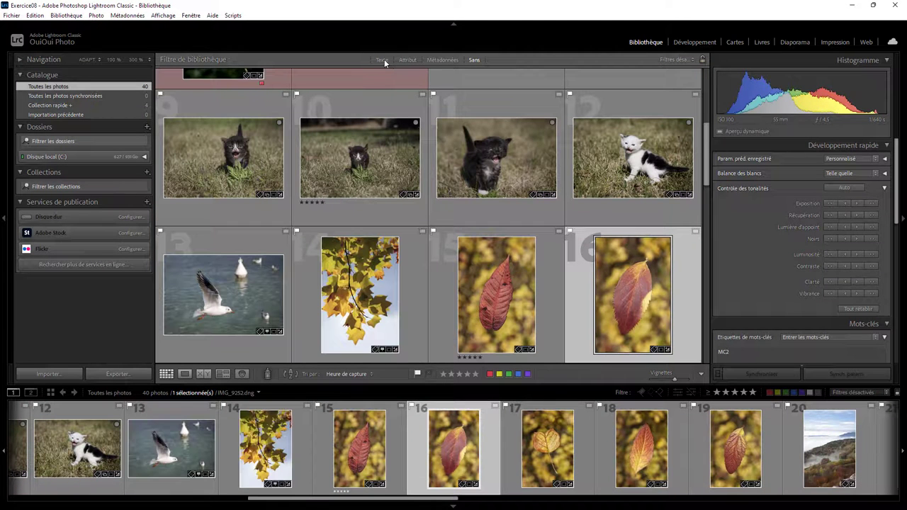
{"action": "left_click", "coordinate": [383, 61]}
Step: Switch the text search to Mots-clés and search MC1, showing 10 of 40 photos
{"action": "left_click", "coordinate": [463, 73]}
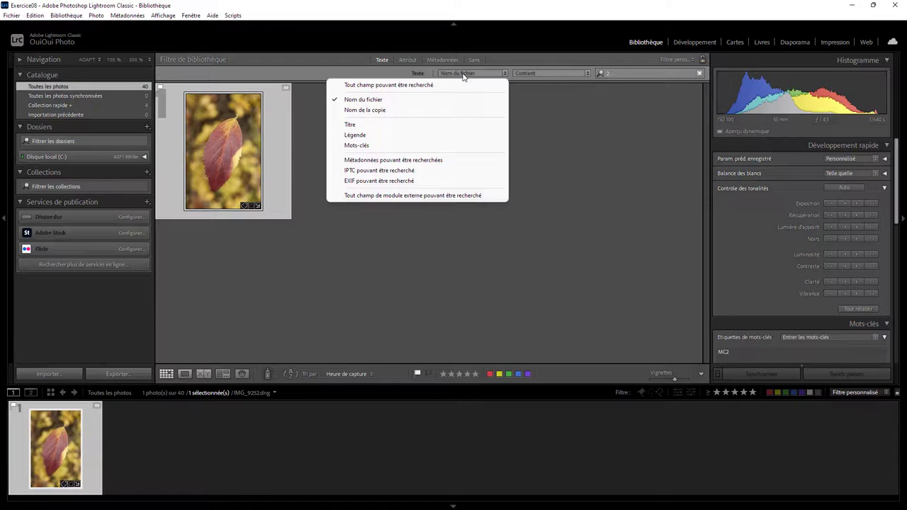
{"action": "left_click", "coordinate": [385, 145]}
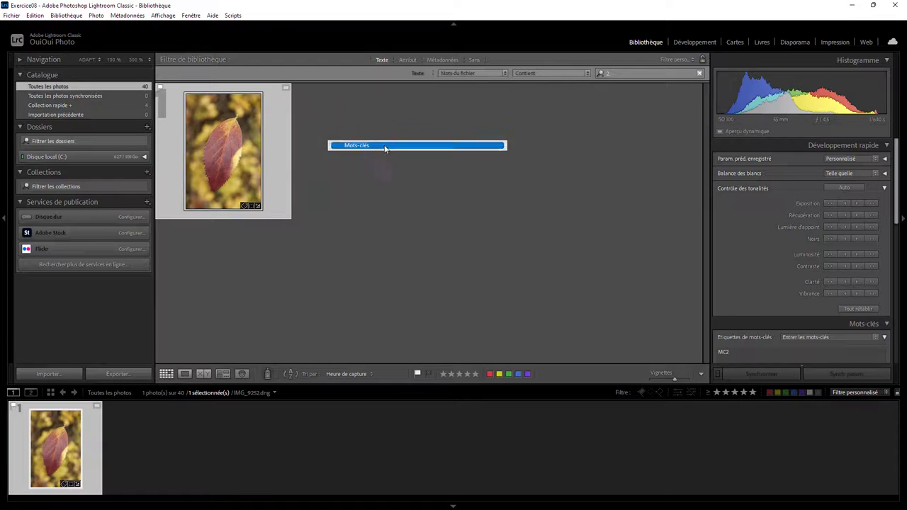
{"action": "left_click", "coordinate": [614, 74]}
{"action": "type", "text": "MCI"}
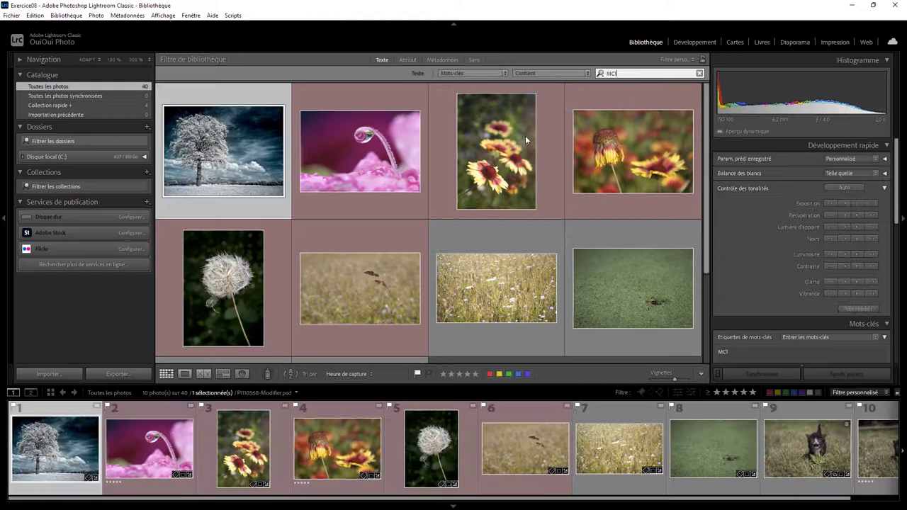
{"action": "left_click", "coordinate": [525, 135]}
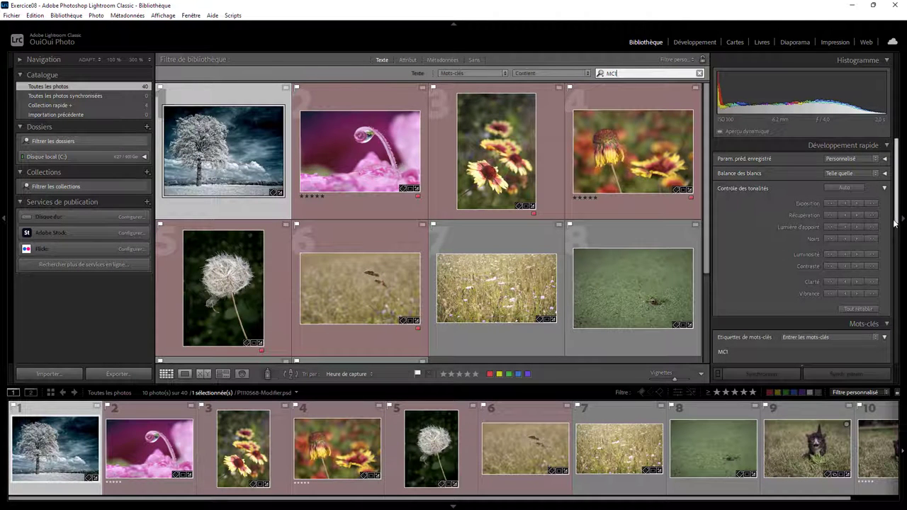
{"action": "mouse_move", "coordinate": [895, 223]}
{"action": "left_mouse_down"}
{"action": "mouse_move", "coordinate": [895, 240]}
{"action": "mouse_move", "coordinate": [895, 223]}
{"action": "left_mouse_up"}
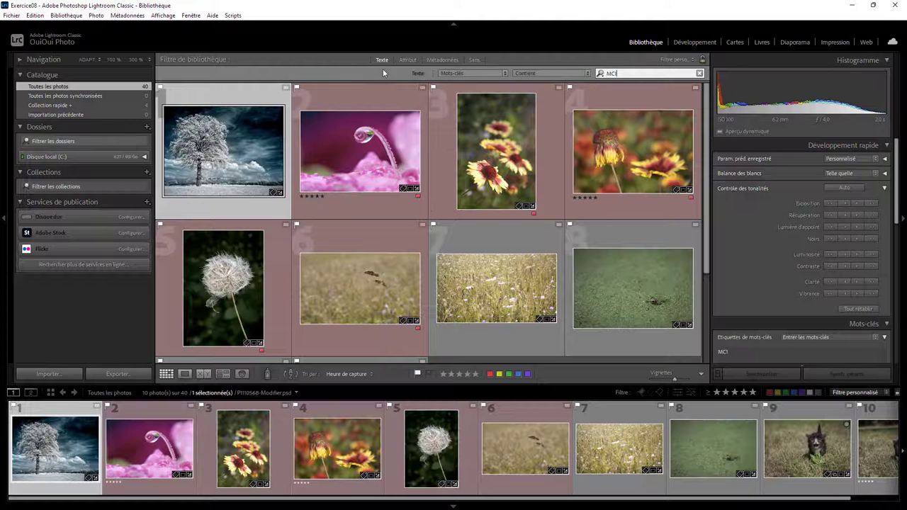
Step: In Métadonnées, set Objectif to Tous and change the Libellé column to Mot-clé, choosing MC1
{"action": "left_click", "coordinate": [474, 61]}
{"action": "left_click", "coordinate": [443, 60]}
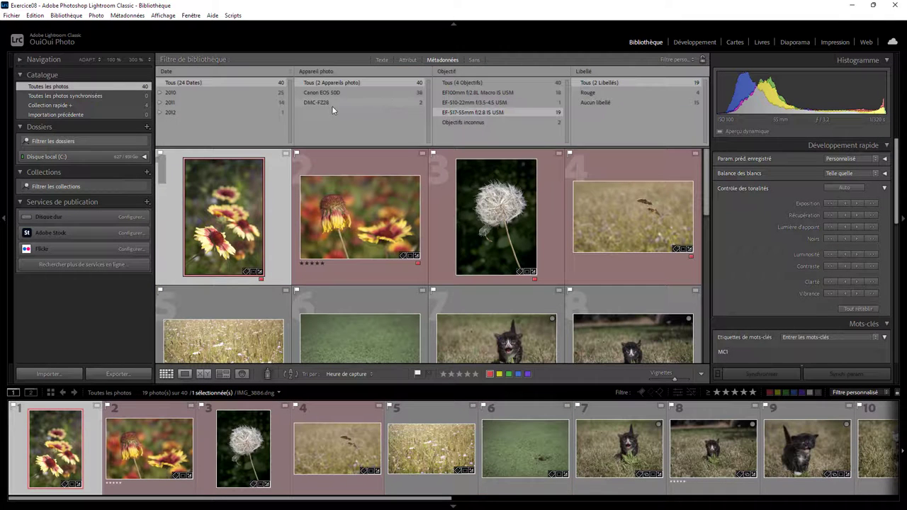
{"action": "left_click", "coordinate": [432, 84]}
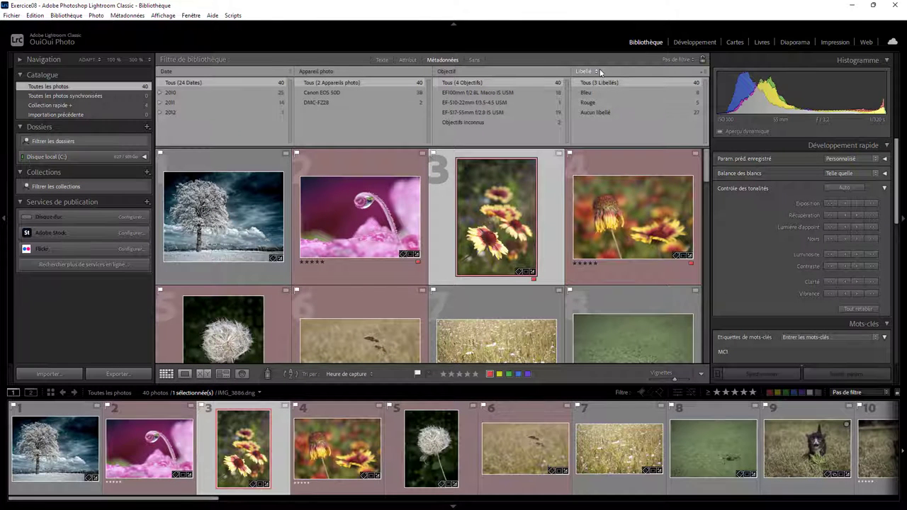
{"action": "left_click", "coordinate": [706, 73]}
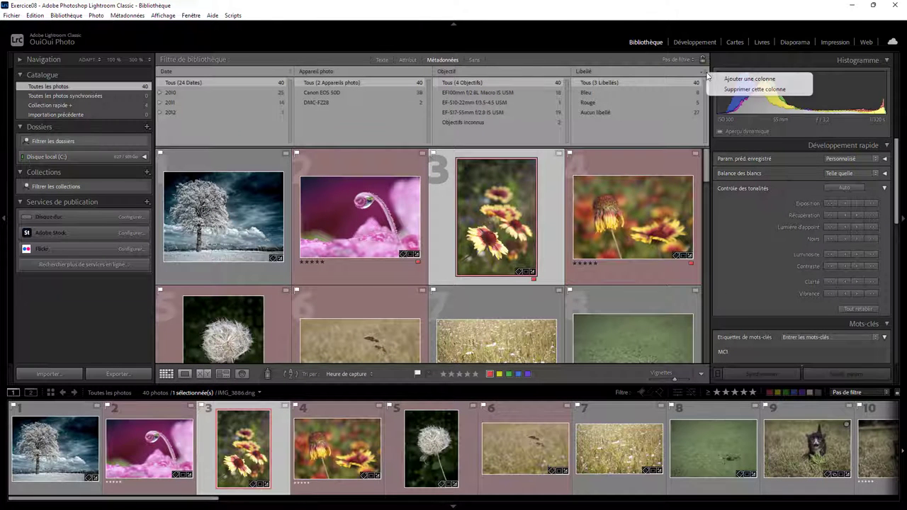
{"action": "left_click", "coordinate": [701, 75]}
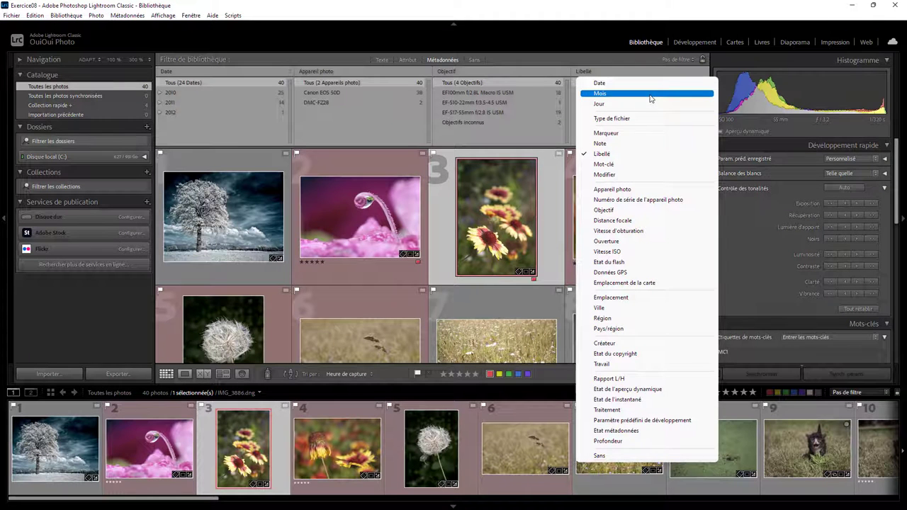
{"action": "left_click", "coordinate": [611, 164]}
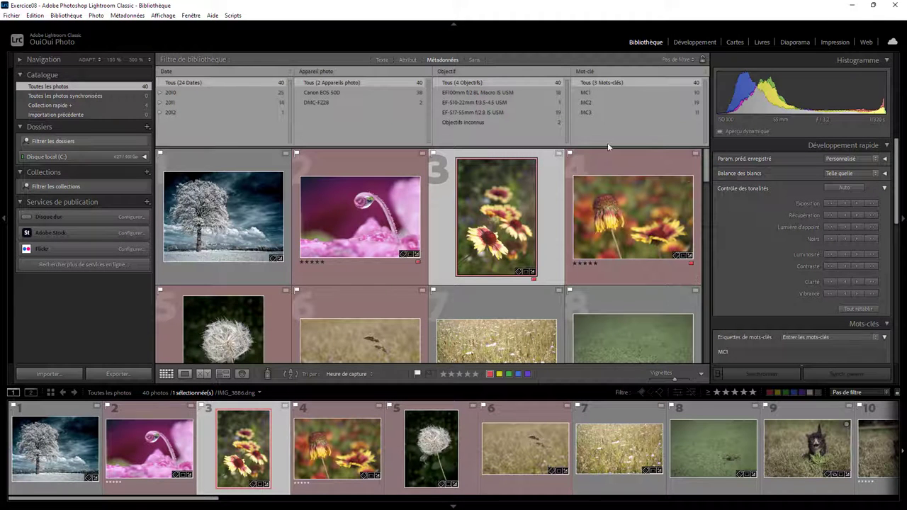
{"action": "left_click", "coordinate": [584, 93]}
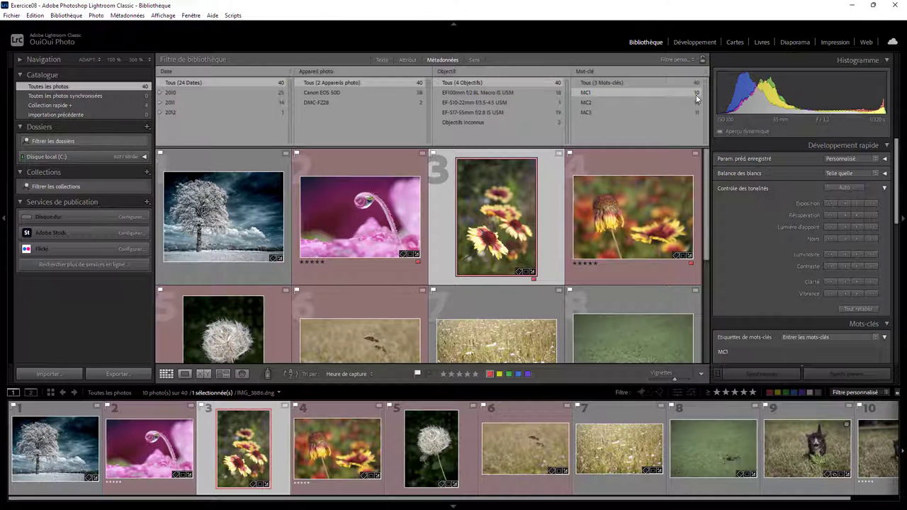
Step: Turn off the metadata filter and return to the keyword text search
{"action": "left_click", "coordinate": [450, 60]}
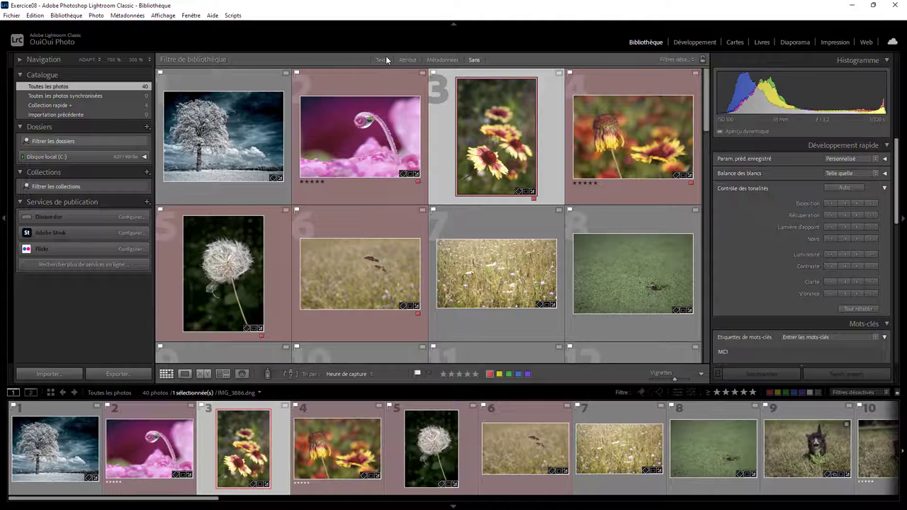
{"action": "left_click", "coordinate": [383, 60]}
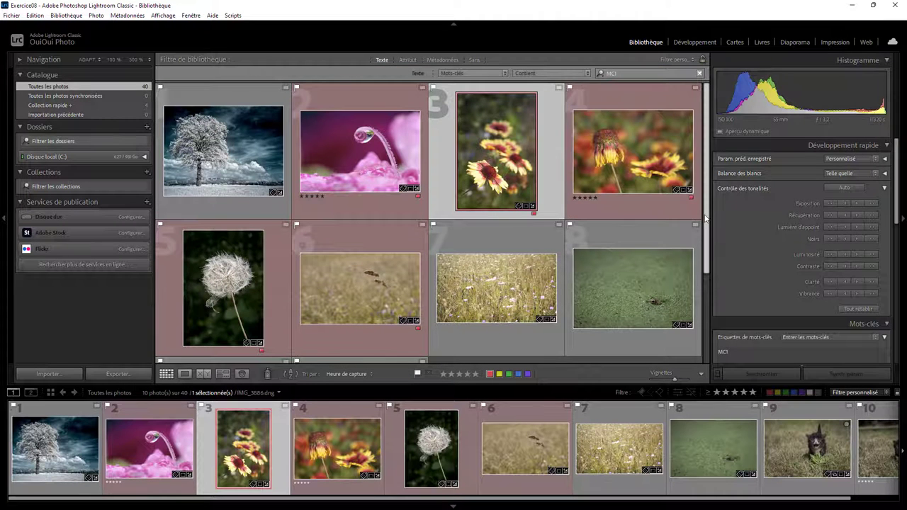
{"action": "scroll", "coordinate": [705, 218], "scroll_direction": "down", "scroll_amount": 2}
{"action": "scroll", "coordinate": [688, 226], "scroll_direction": "up", "scroll_amount": 2}
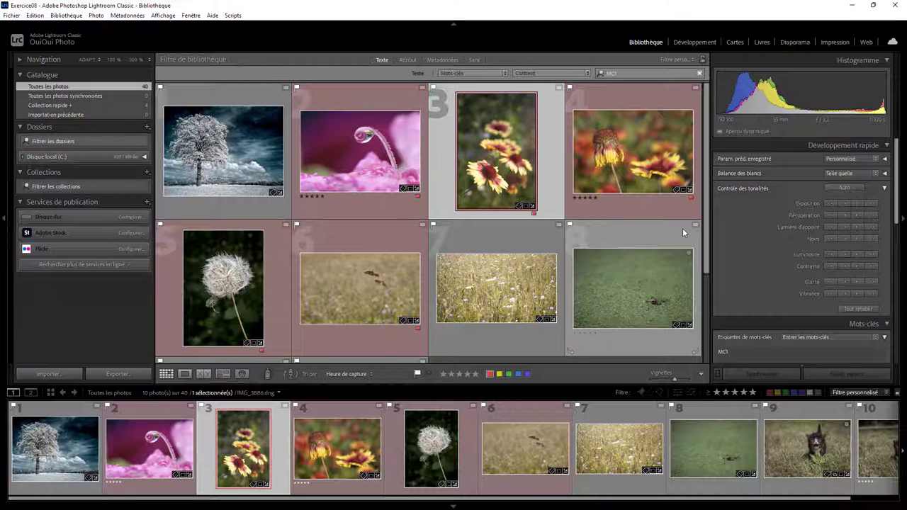
{"action": "left_click_drag", "start_coordinate": [706, 236], "coordinate": [695, 289]}
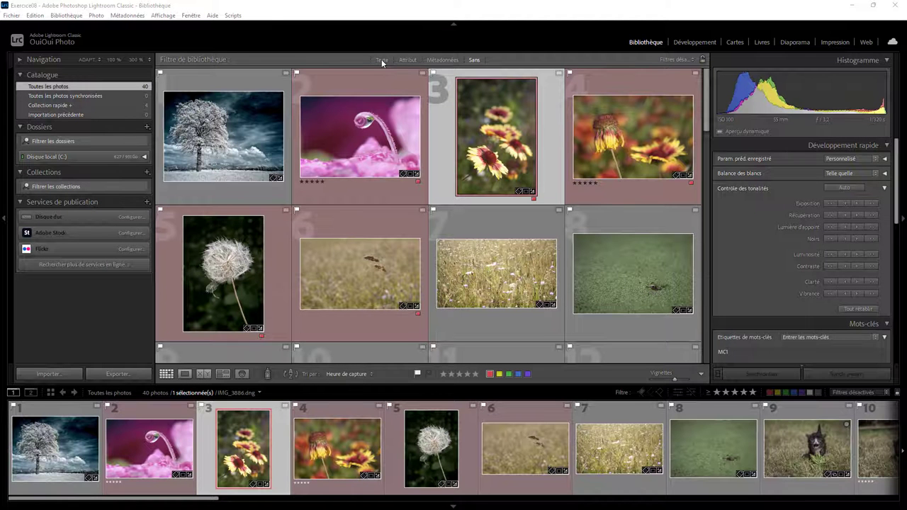
Step: Set the text filter to search Nom du fichier with the Finit par rule
{"action": "left_click", "coordinate": [381, 60]}
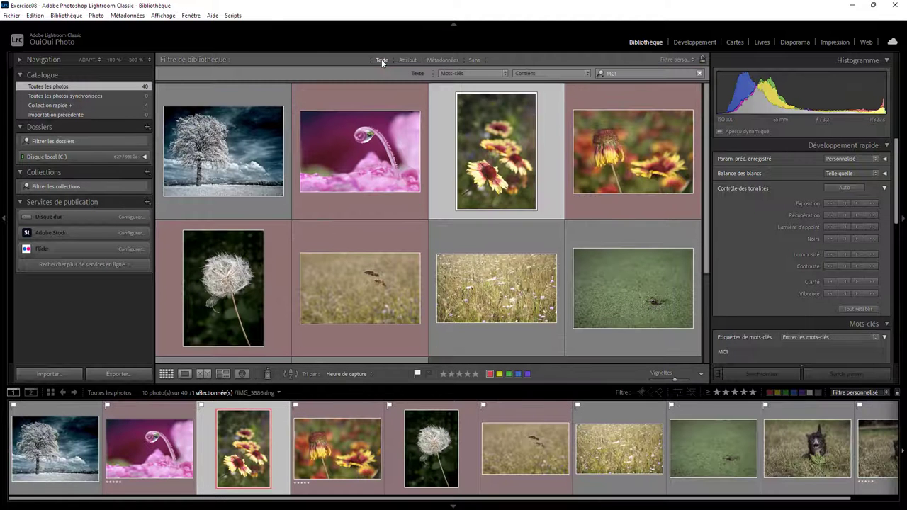
{"action": "left_click", "coordinate": [471, 74]}
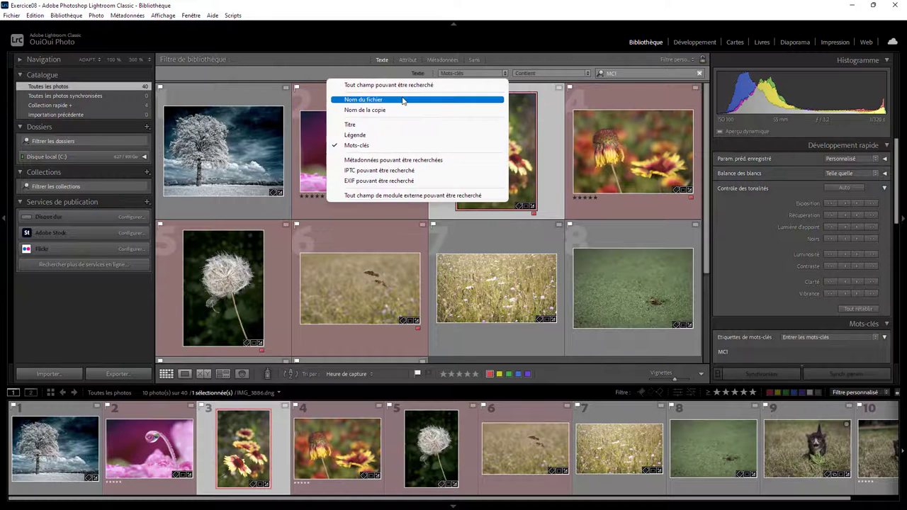
{"action": "left_click", "coordinate": [404, 97]}
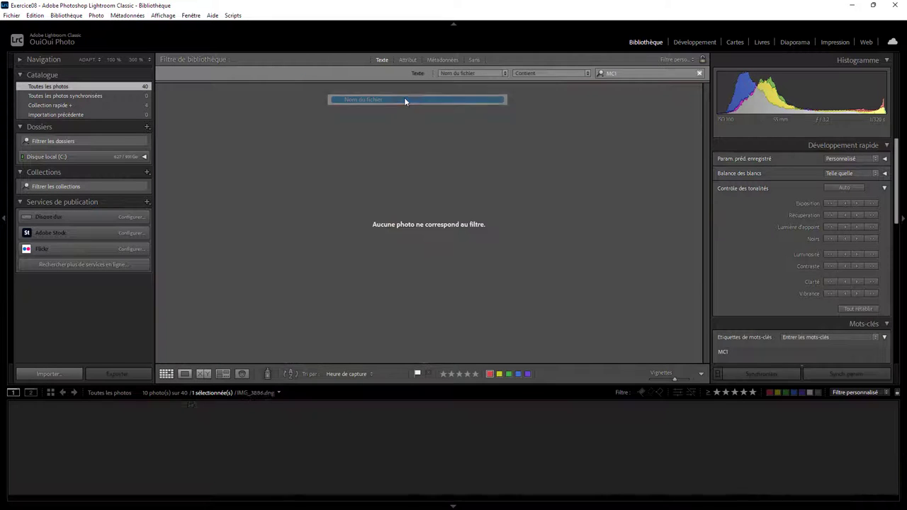
{"action": "left_click", "coordinate": [555, 74]}
{"action": "left_click", "coordinate": [547, 131]}
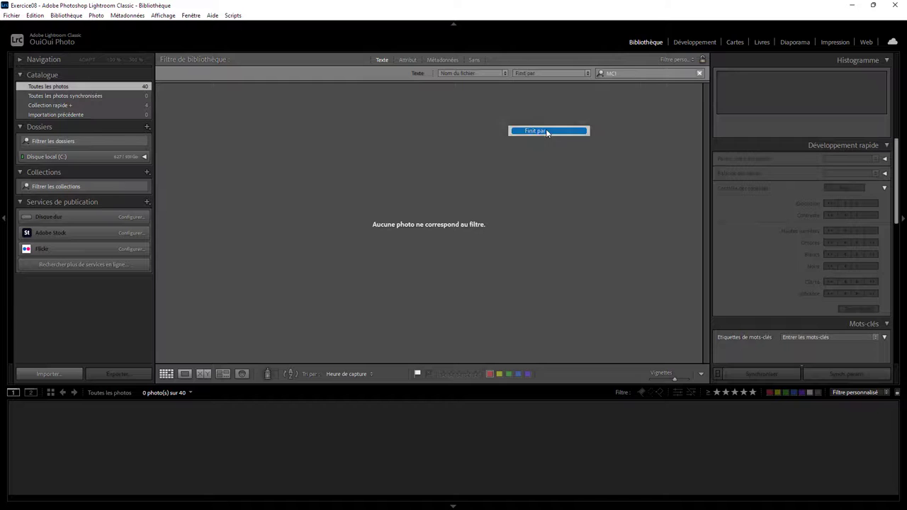
Step: Show the Recherche 4 slide in PowerPoint: MC1 keyword, 5 stars and a red label
{"action": "left_click", "coordinate": [624, 73]}
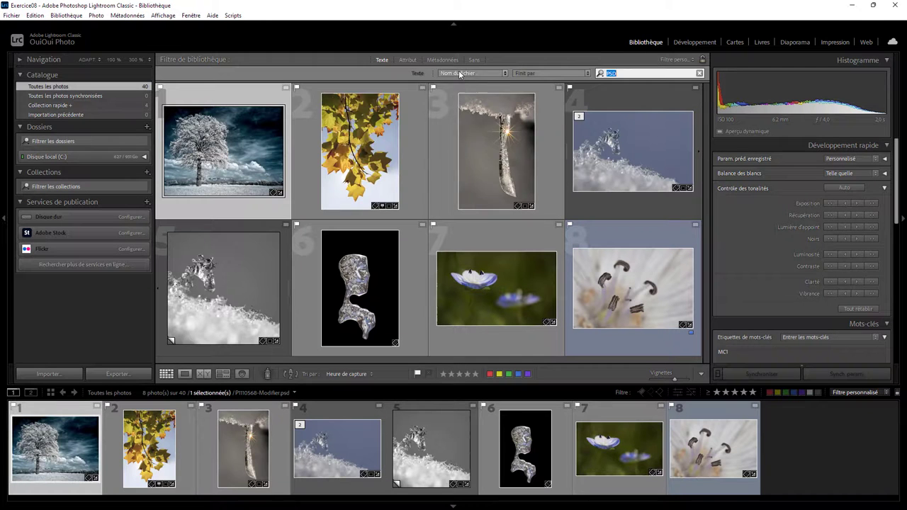
Step: Set the text filter to search Mots-clés for MC1, then show the Attribut filters
{"action": "left_click", "coordinate": [461, 74]}
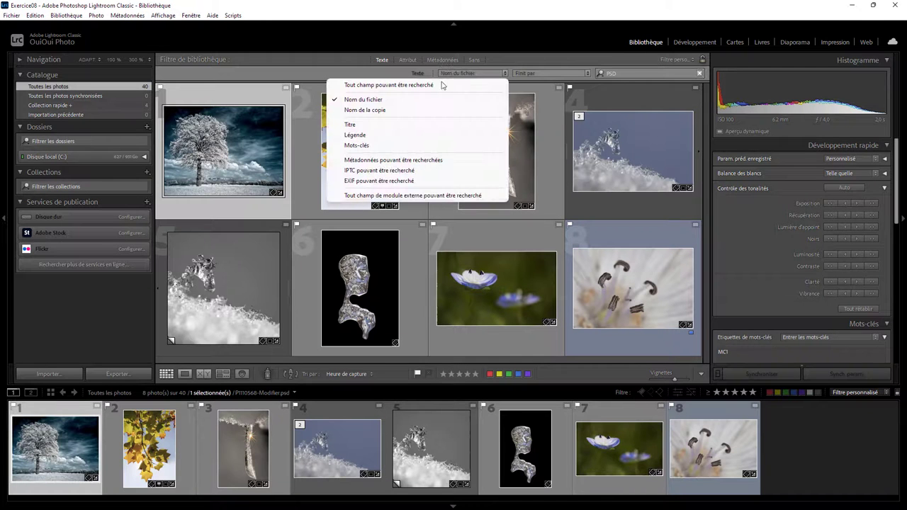
{"action": "left_click", "coordinate": [391, 145]}
{"action": "left_click", "coordinate": [630, 74]}
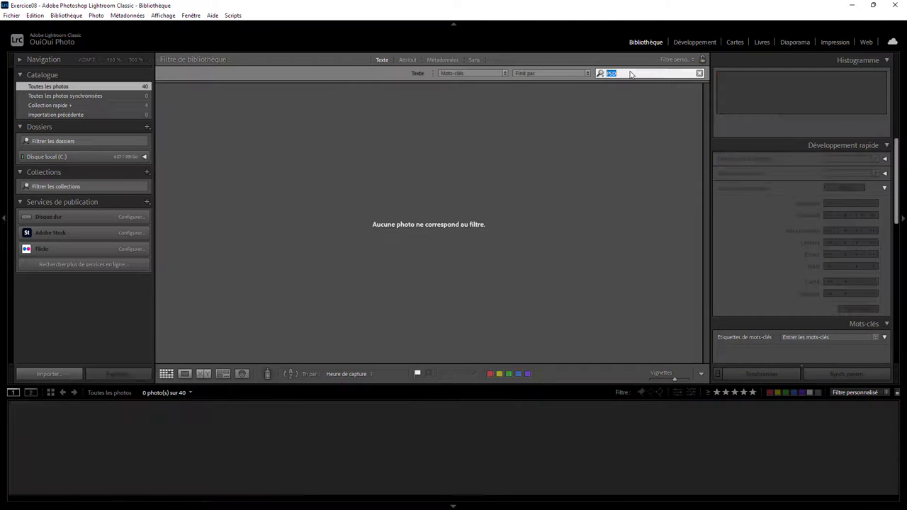
{"action": "type", "text": "MCI"}
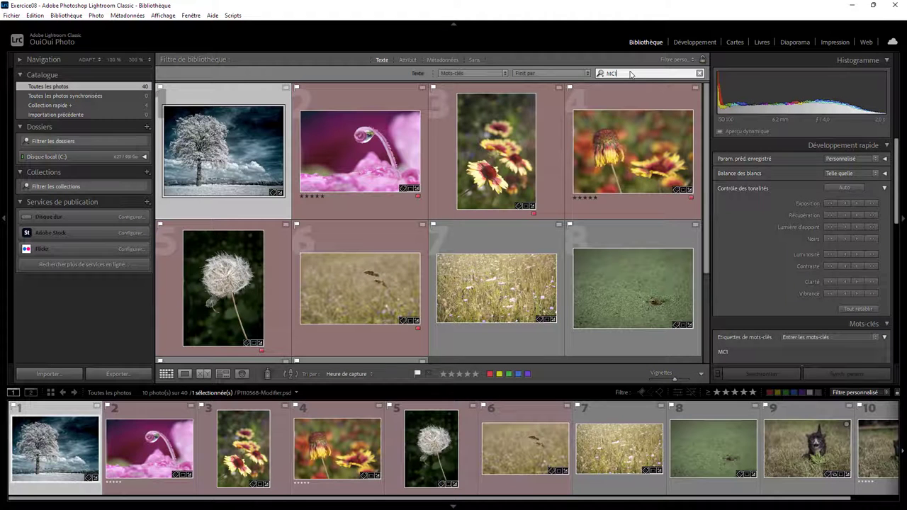
{"action": "left_click", "coordinate": [406, 60]}
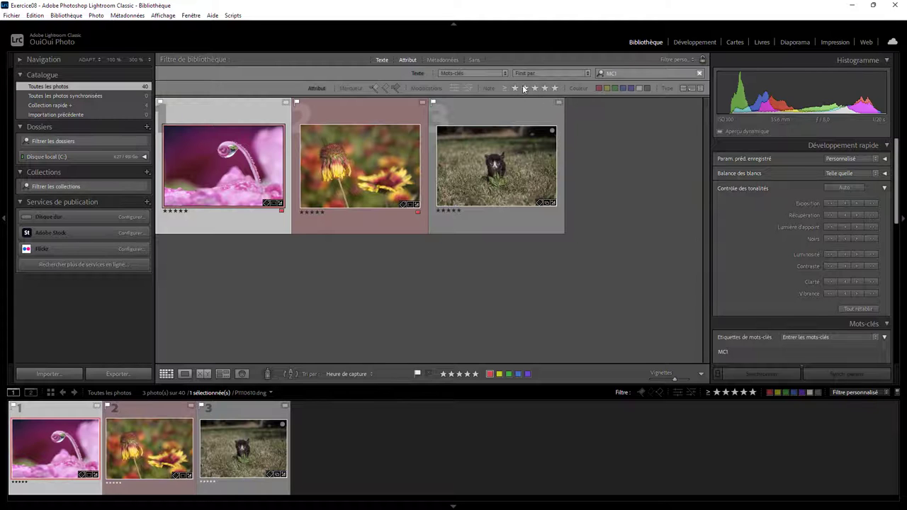
Step: Filter the MC1 photos to five stars and a red colour label, leaving 2 photos
{"action": "left_click", "coordinate": [515, 88]}
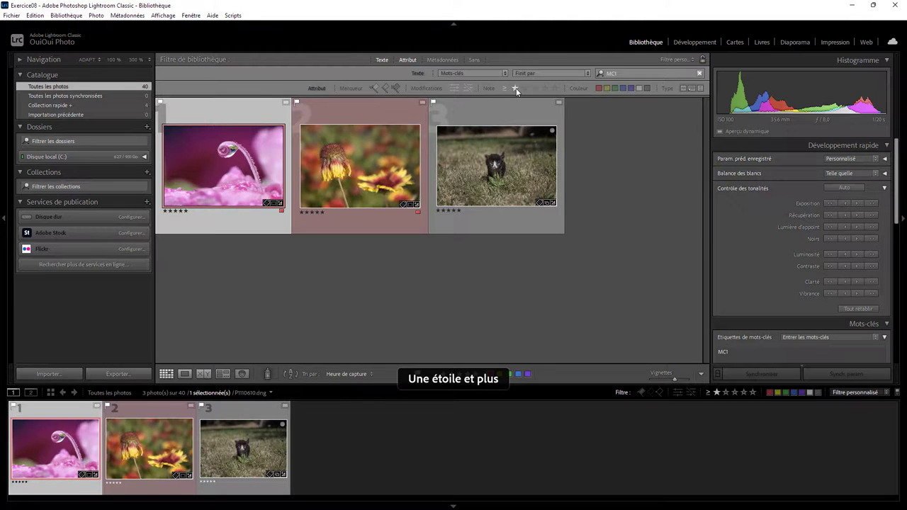
{"action": "left_click", "coordinate": [516, 88]}
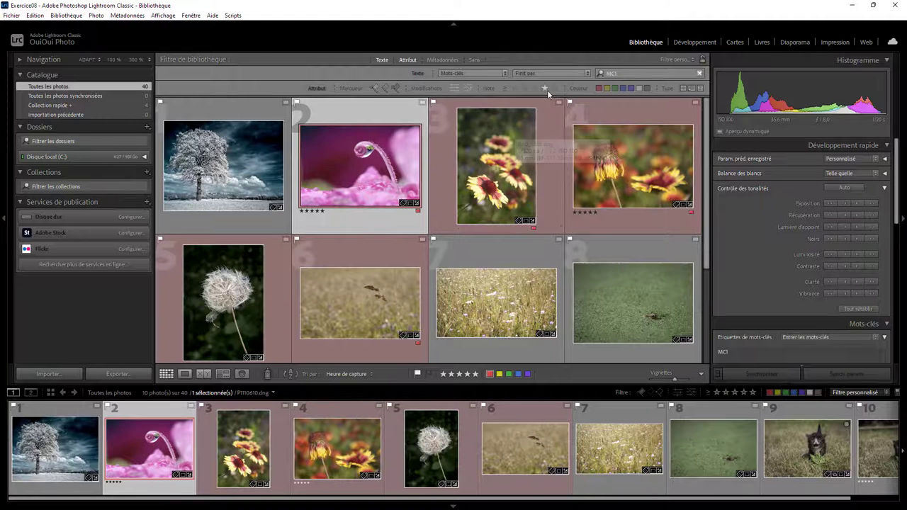
{"action": "left_click", "coordinate": [556, 88]}
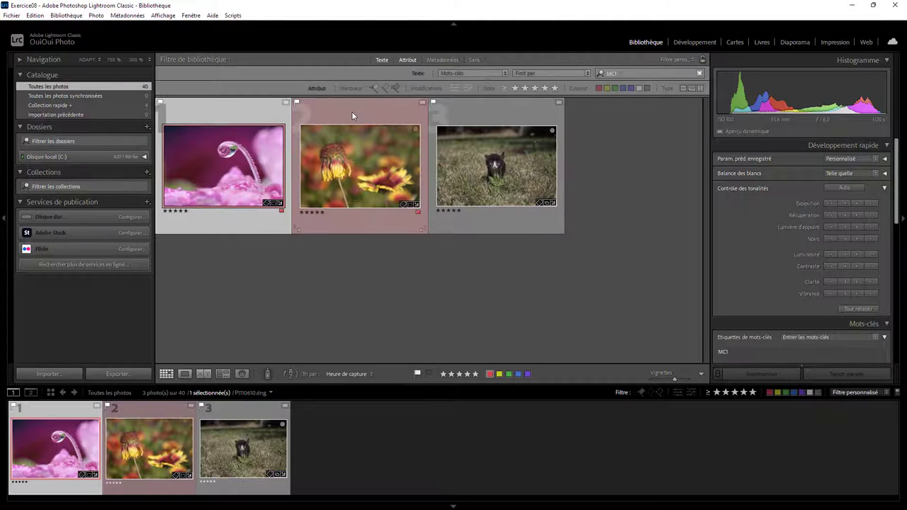
{"action": "left_click", "coordinate": [599, 89]}
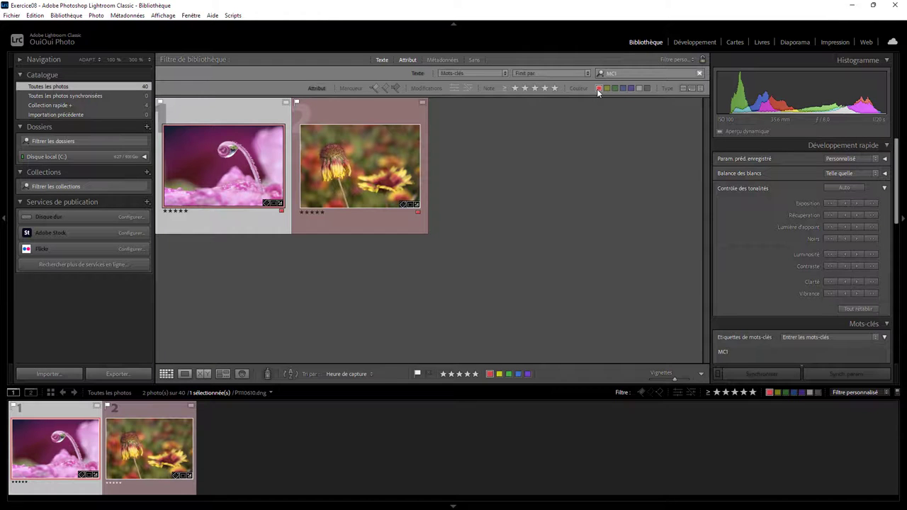
Step: Change the keyword match rule to Contient, then turn library filtering off
{"action": "left_click", "coordinate": [505, 92]}
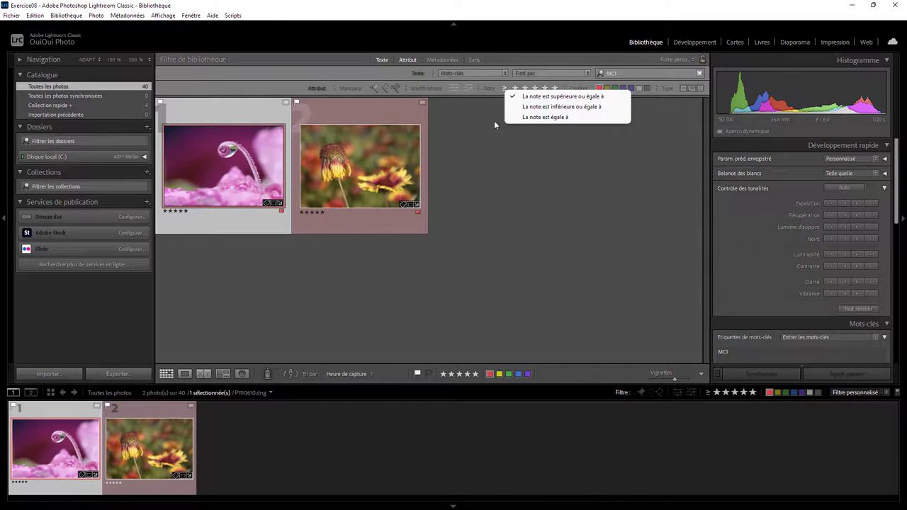
{"action": "left_click", "coordinate": [494, 125]}
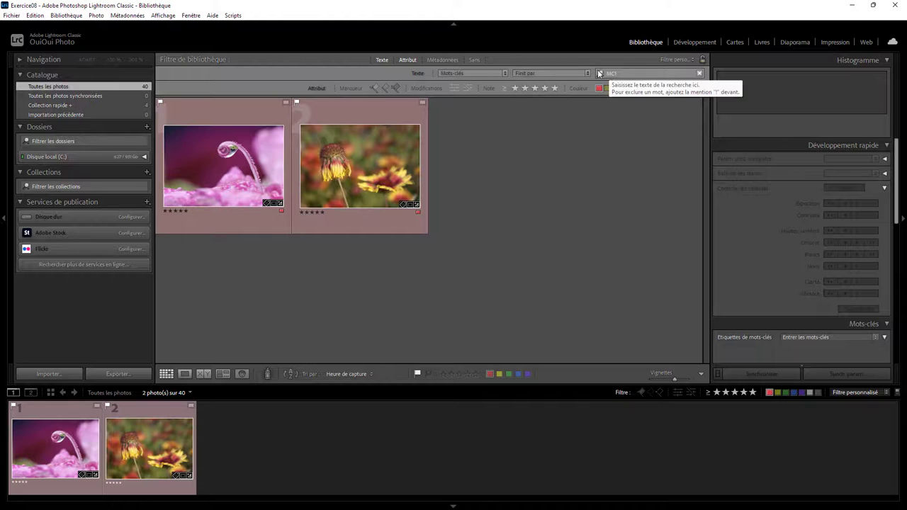
{"action": "left_click", "coordinate": [557, 72]}
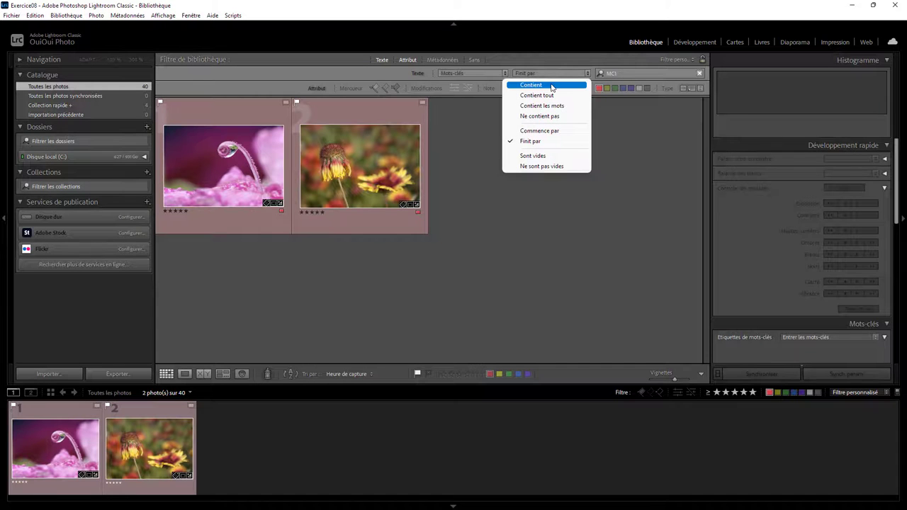
{"action": "left_click", "coordinate": [550, 84]}
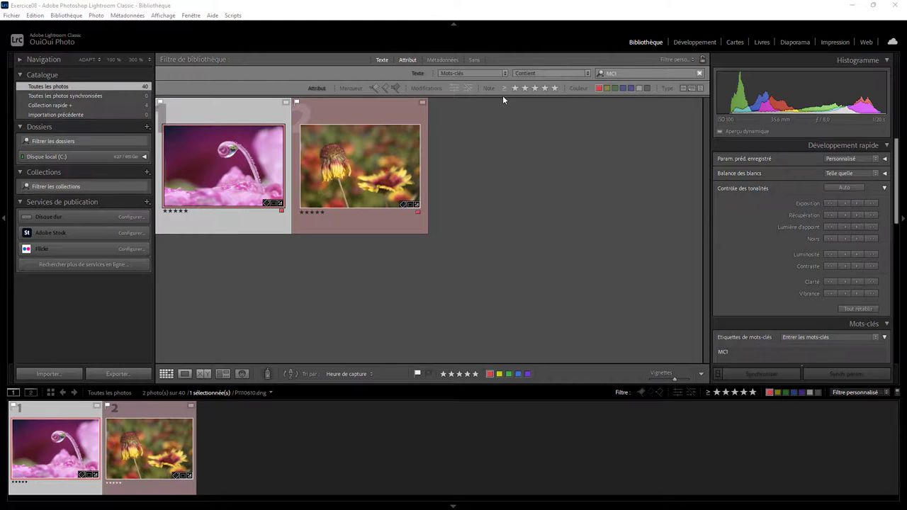
{"action": "left_click", "coordinate": [472, 59]}
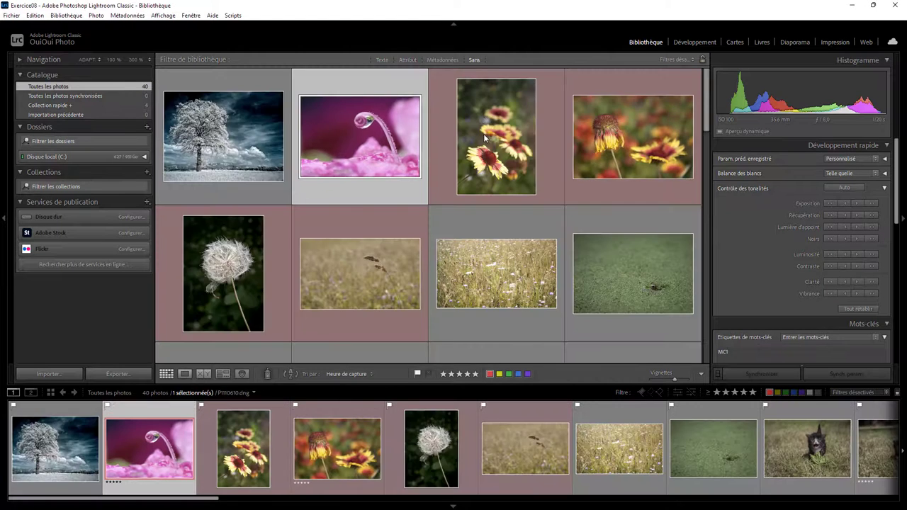
Step: In the Attribut filters, clear the star rating and red label criteria
{"action": "left_click", "coordinate": [407, 60]}
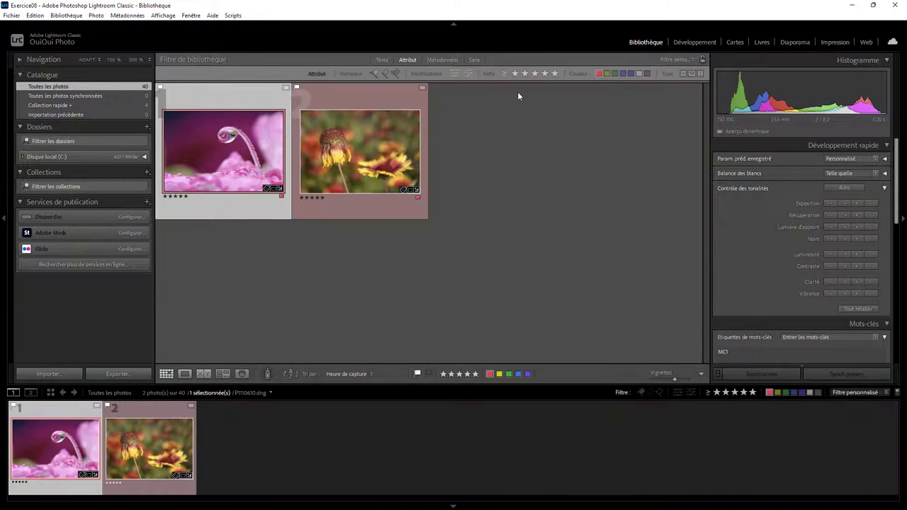
{"action": "left_click", "coordinate": [515, 76]}
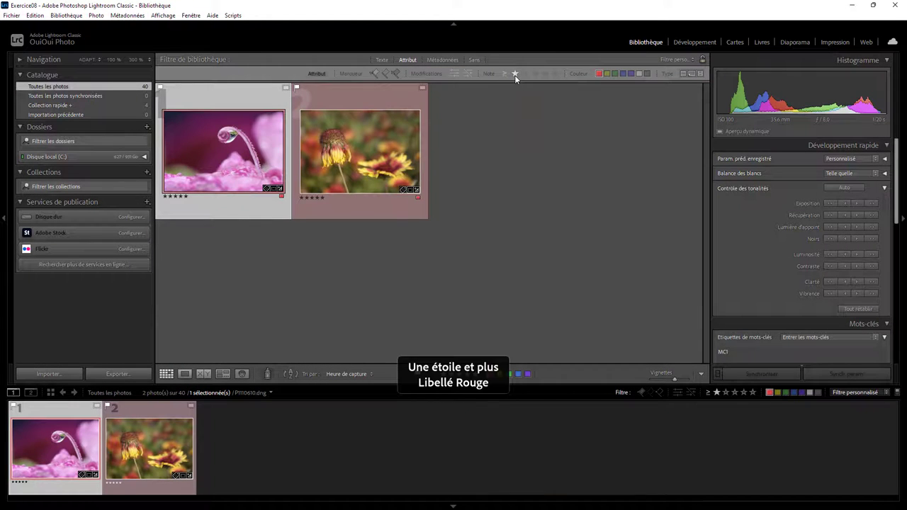
{"action": "left_click", "coordinate": [515, 76]}
{"action": "left_click", "coordinate": [600, 74]}
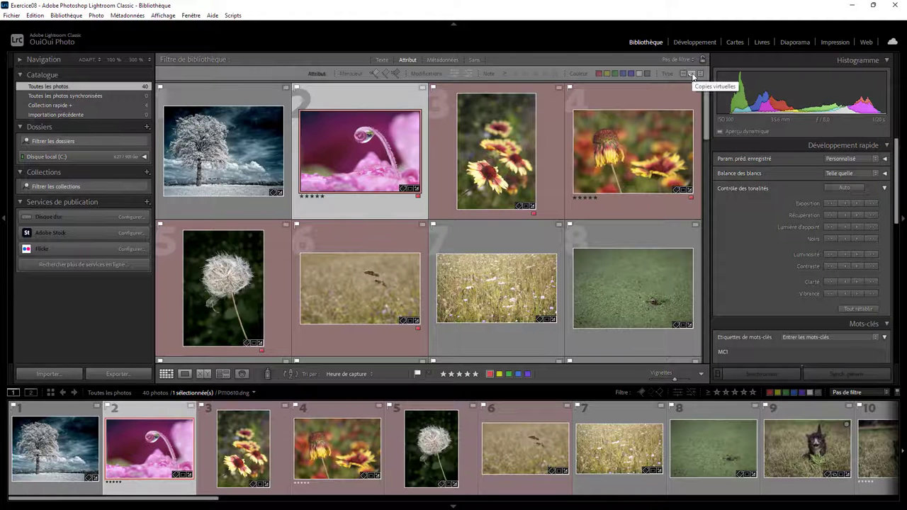
Step: Briefly show only virtual copies, then switch the virtual-copy filter off
{"action": "left_click", "coordinate": [692, 75]}
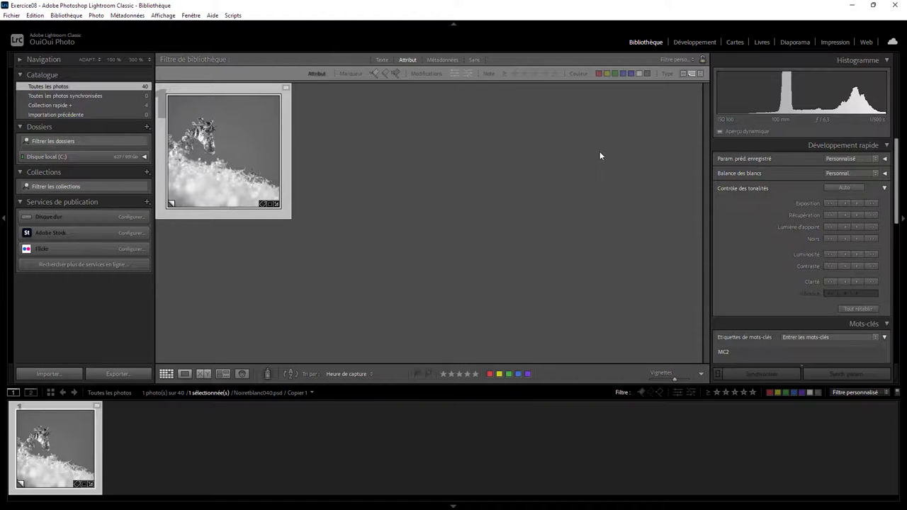
{"action": "left_click", "coordinate": [691, 73]}
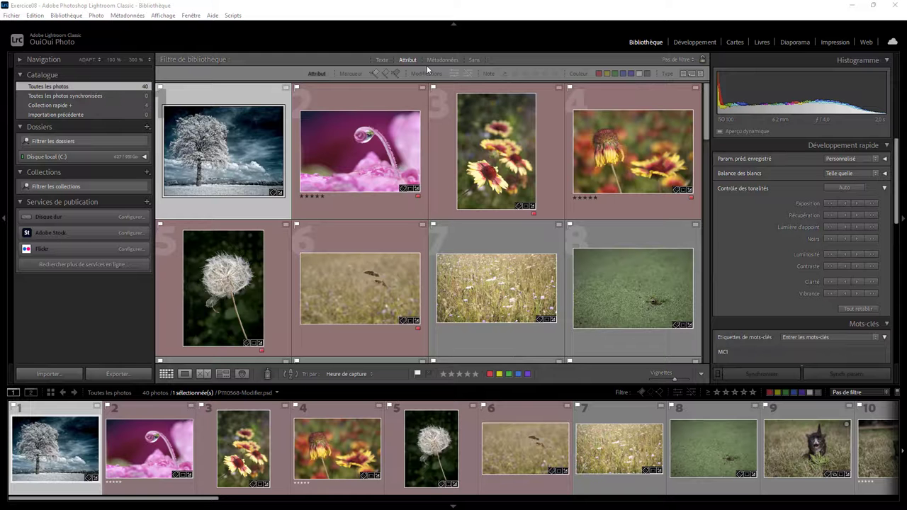
Step: Reset filtering and replace the keyword text search with MC3
{"action": "left_click", "coordinate": [476, 59]}
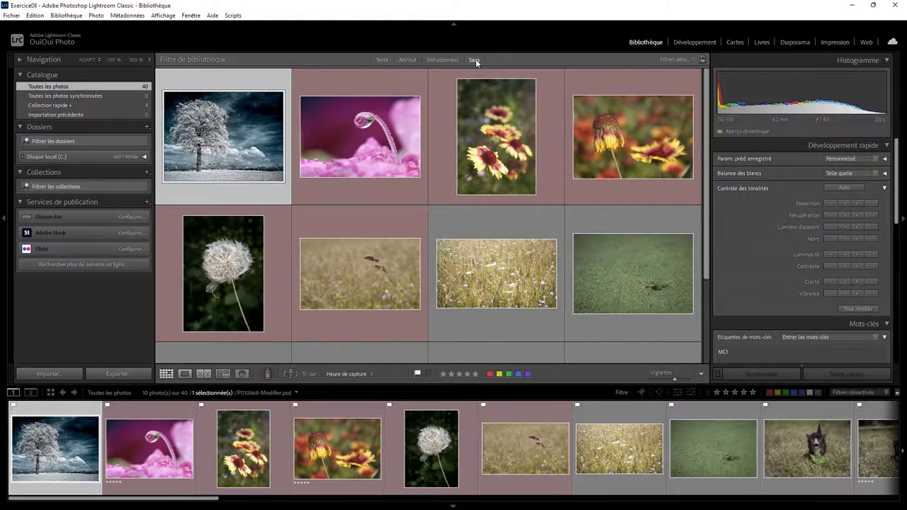
{"action": "left_click", "coordinate": [382, 59]}
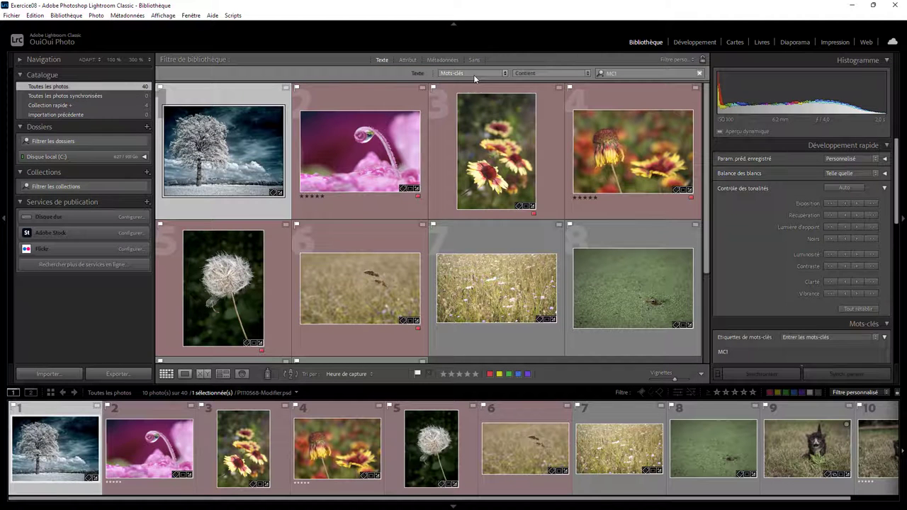
{"action": "left_click", "coordinate": [624, 73]}
{"action": "type", "text": "MC3"}
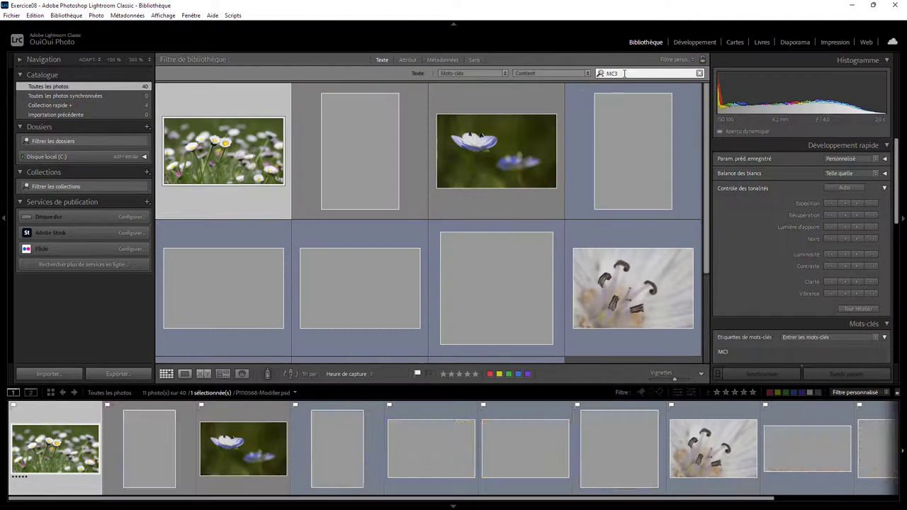
Step: Require a blue colour label and show the Métadonnées columns, leaving 8 photos
{"action": "left_click", "coordinate": [405, 59]}
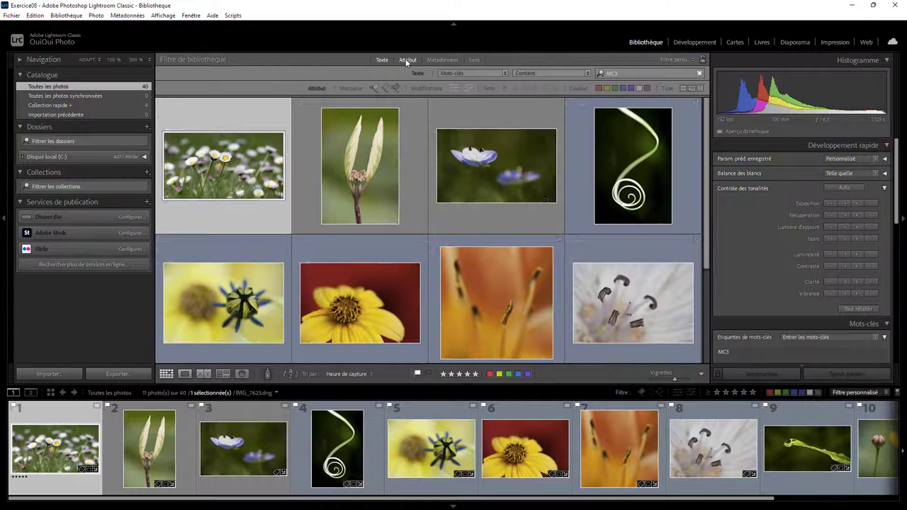
{"action": "left_click", "coordinate": [623, 89]}
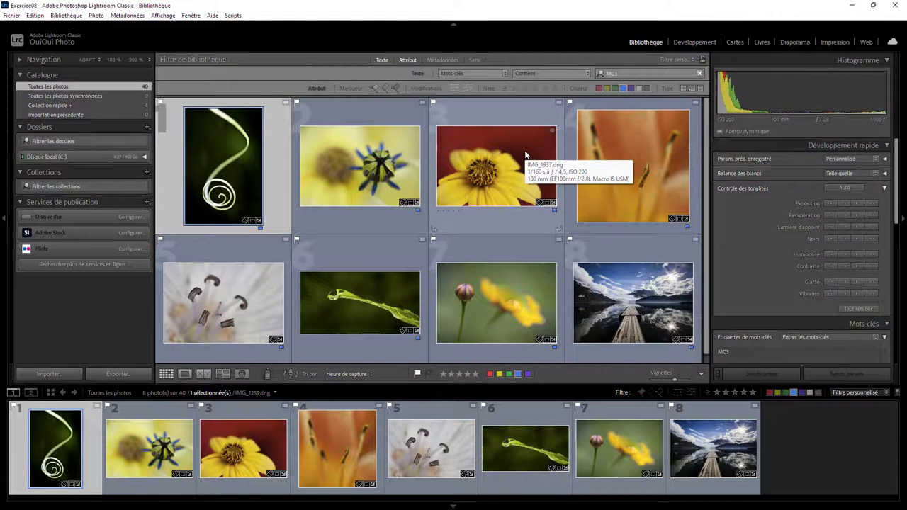
{"action": "left_click", "coordinate": [439, 61]}
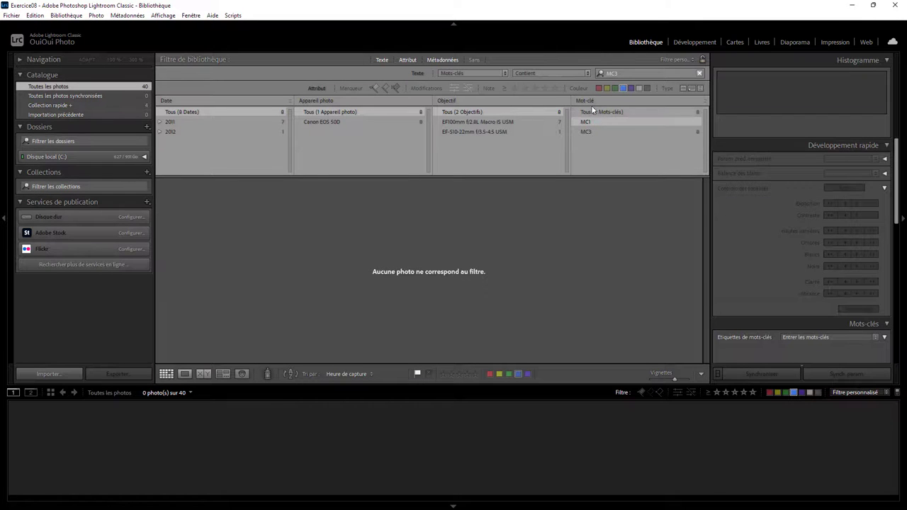
Step: In the metadata columns, include all keywords, limit to 2011, then restore all dates
{"action": "left_click", "coordinate": [597, 112]}
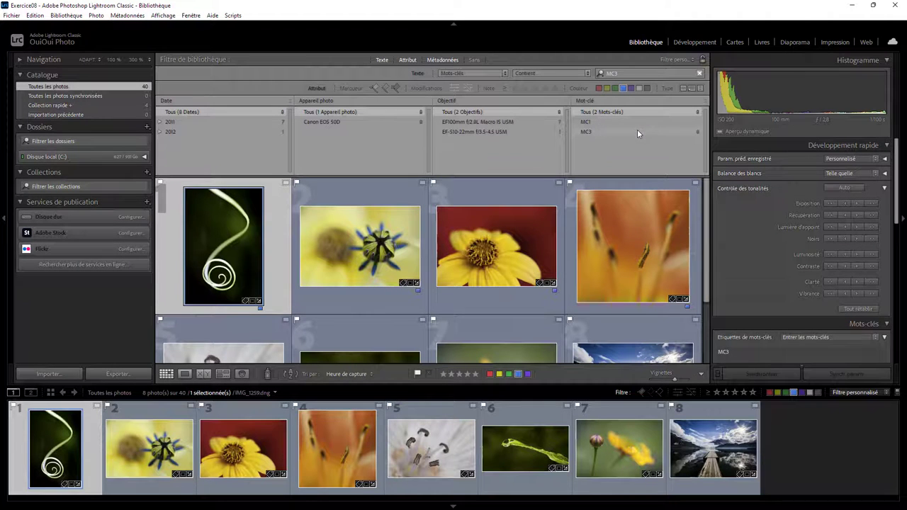
{"action": "left_click", "coordinate": [169, 123]}
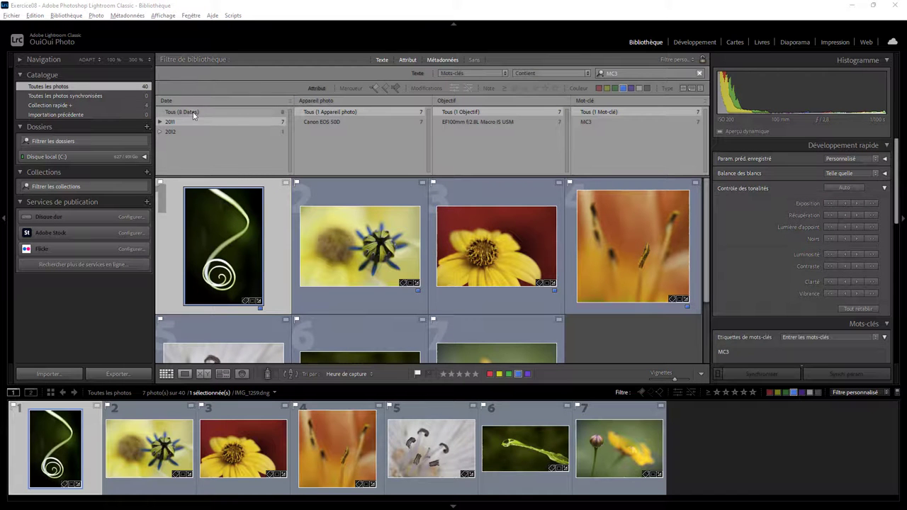
{"action": "left_click", "coordinate": [192, 113]}
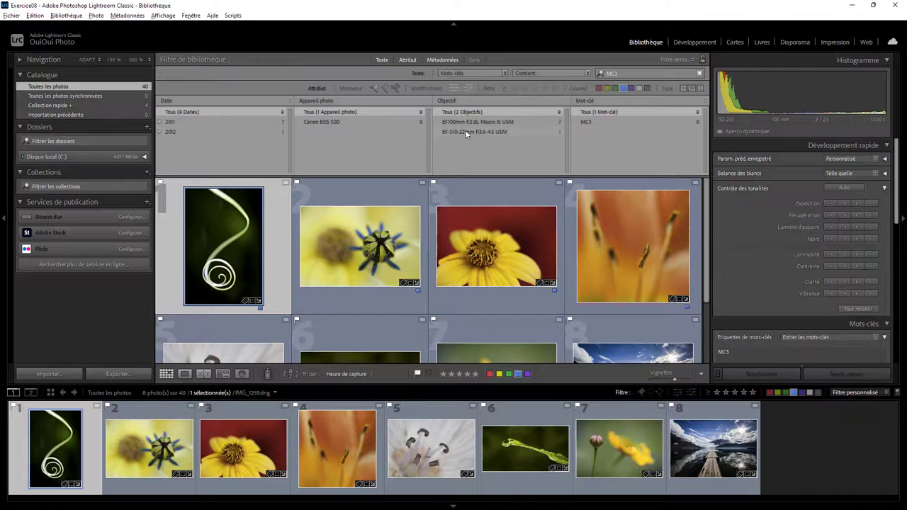
{"action": "left_click", "coordinate": [504, 72]}
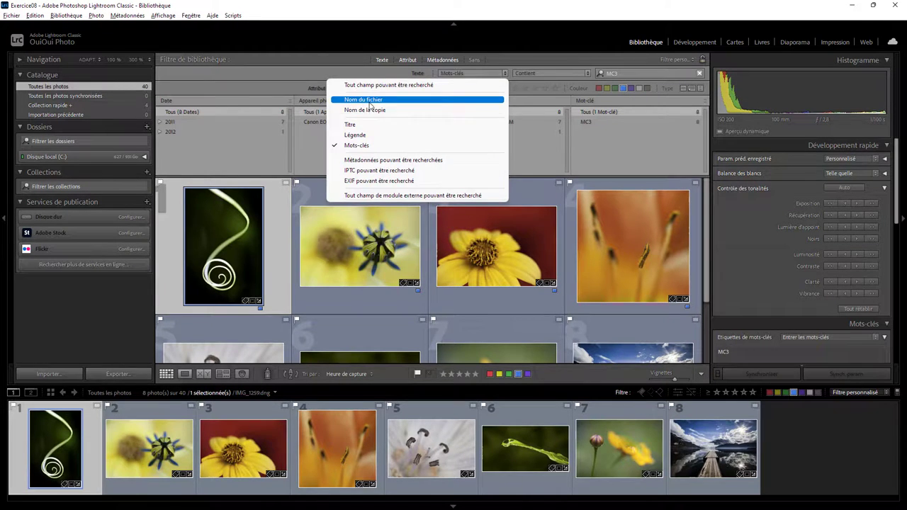
Step: Switch the text search to Nom du fichier and apply the term 5
{"action": "left_click", "coordinate": [368, 102]}
{"action": "left_click", "coordinate": [555, 72]}
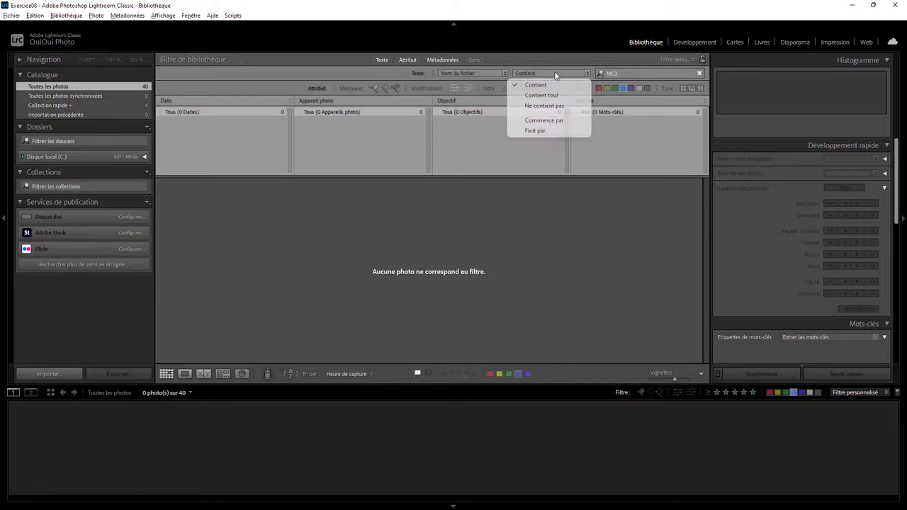
{"action": "left_click", "coordinate": [626, 72]}
{"action": "type", "text": "5"}
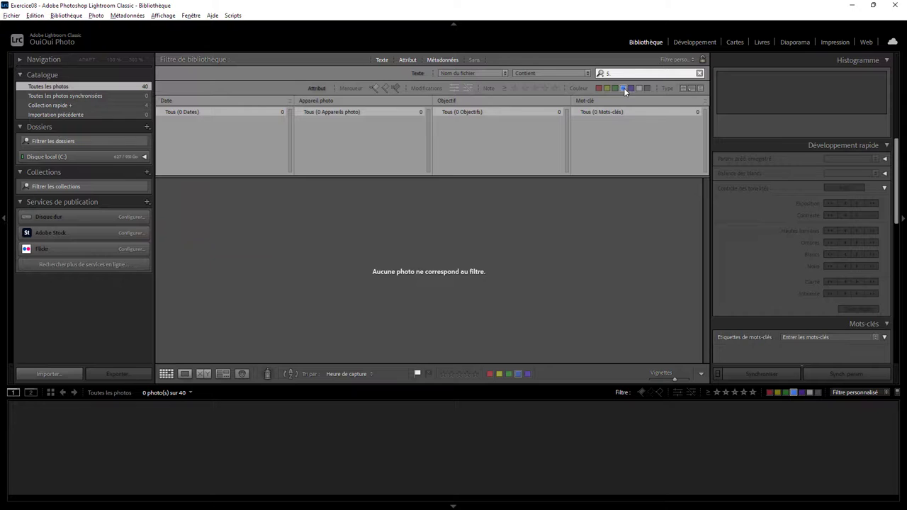
{"action": "key", "text": "ctrl+l"}
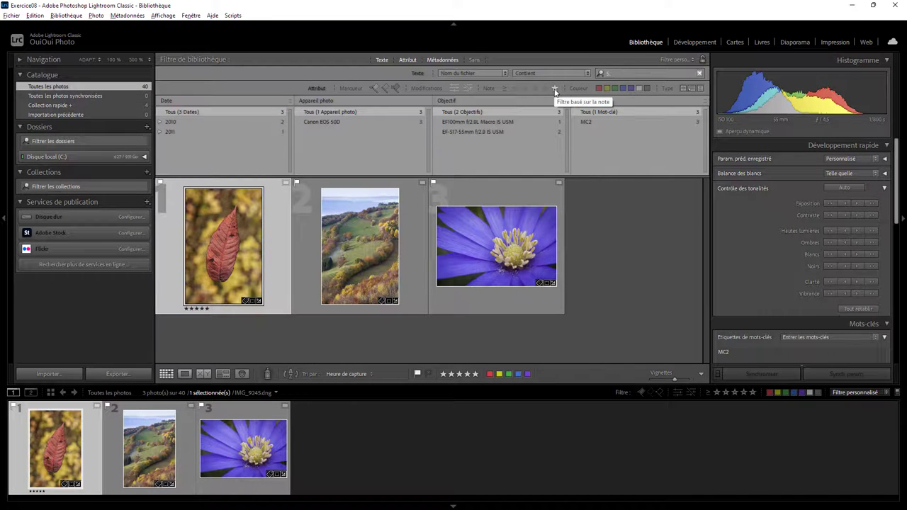
Step: Try the 5-star and EF-S17-55mm lens filters, then remove the rating and lens criteria
{"action": "left_click", "coordinate": [555, 89]}
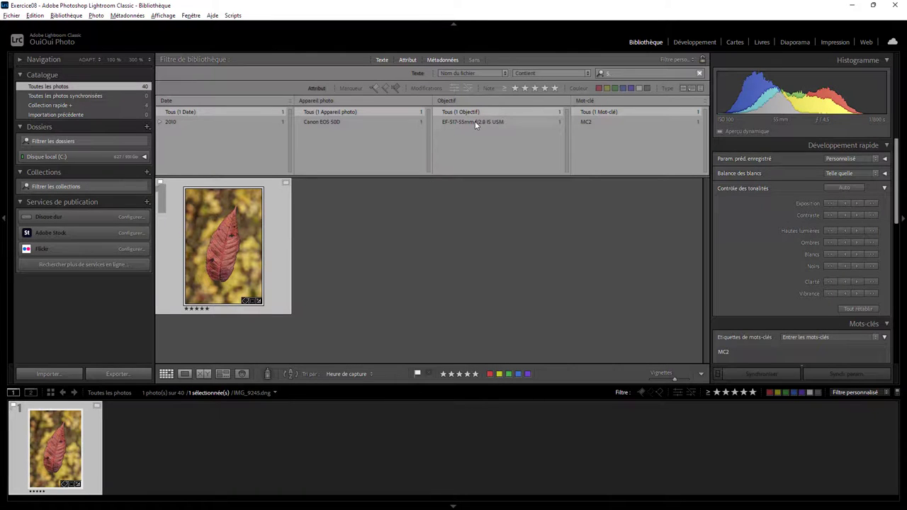
{"action": "left_click", "coordinate": [475, 122]}
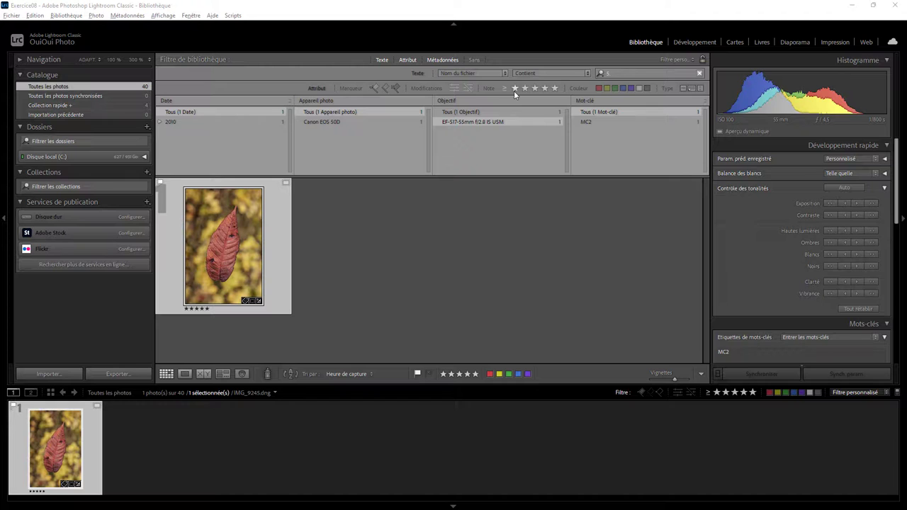
{"action": "left_click", "coordinate": [410, 59]}
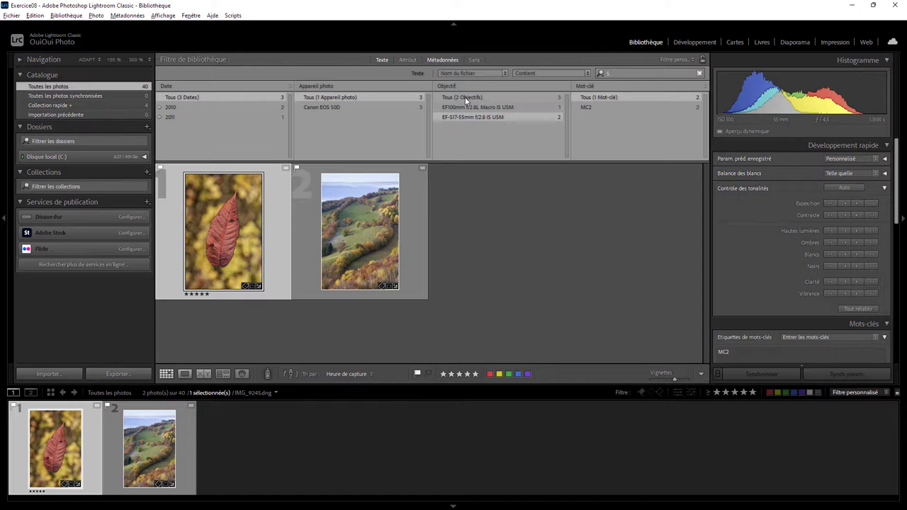
{"action": "left_click", "coordinate": [463, 97]}
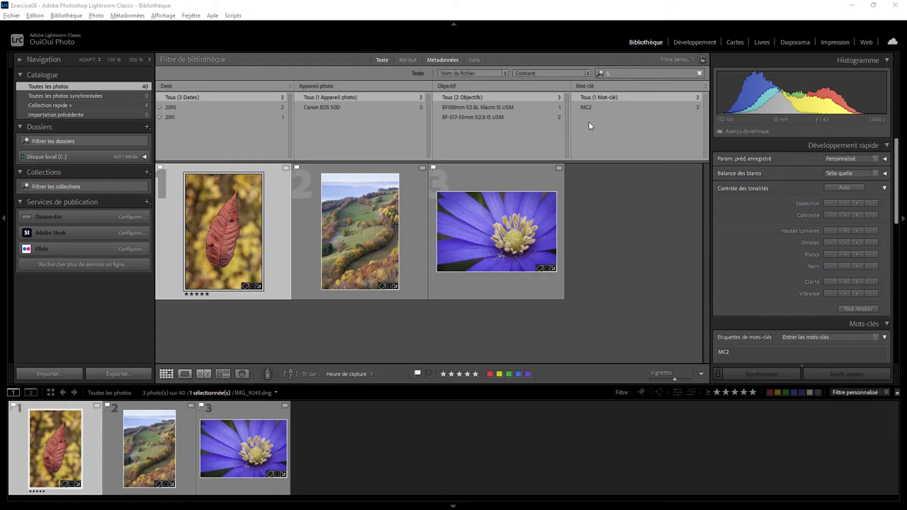
Step: Close the metadata columns and set the filename match rule to Contient tout
{"action": "left_click", "coordinate": [443, 60]}
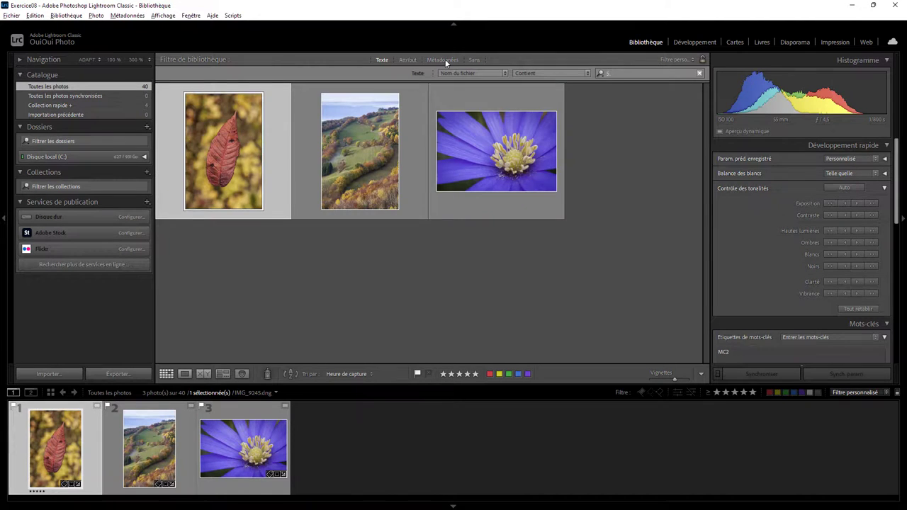
{"action": "left_click", "coordinate": [613, 74]}
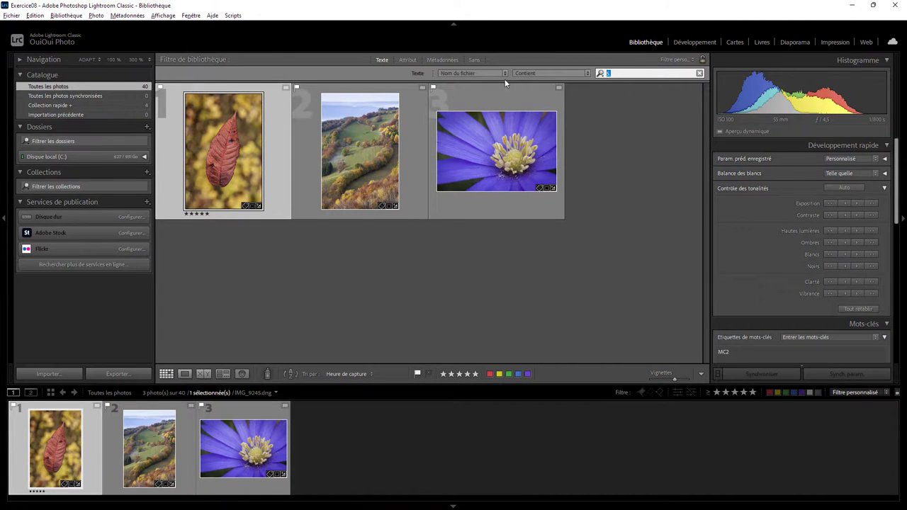
{"action": "left_click", "coordinate": [537, 74]}
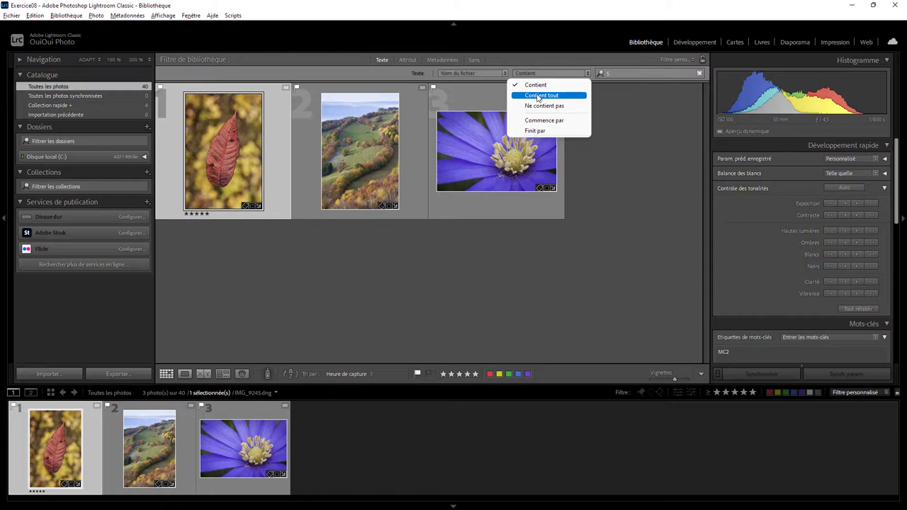
{"action": "left_click", "coordinate": [542, 95]}
Step: Enter the filename search terms 3, 6 and 9, which match no photos
{"action": "left_click", "coordinate": [618, 73]}
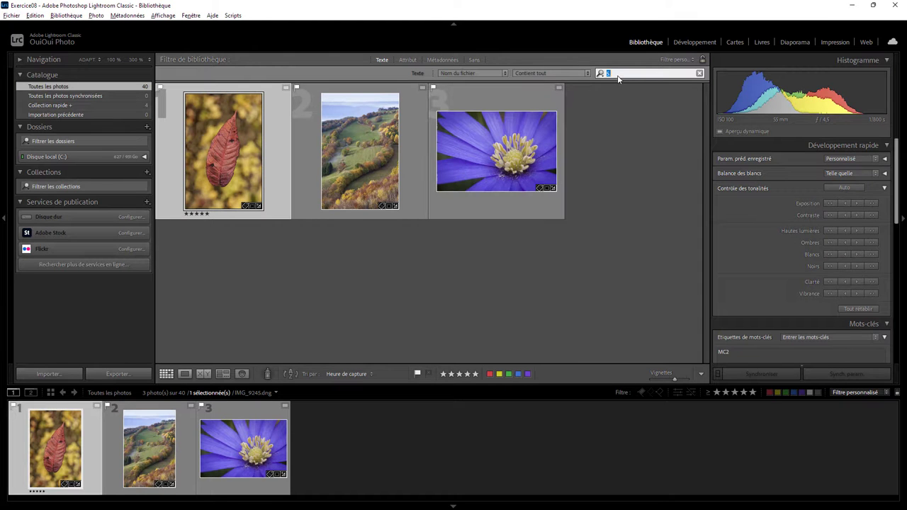
{"action": "type", "text": "3"}
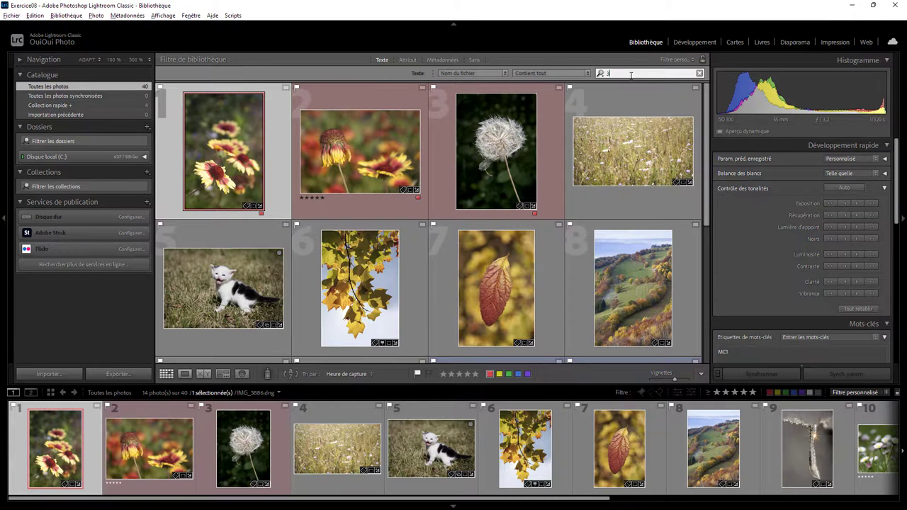
{"action": "type", "text": " 6"}
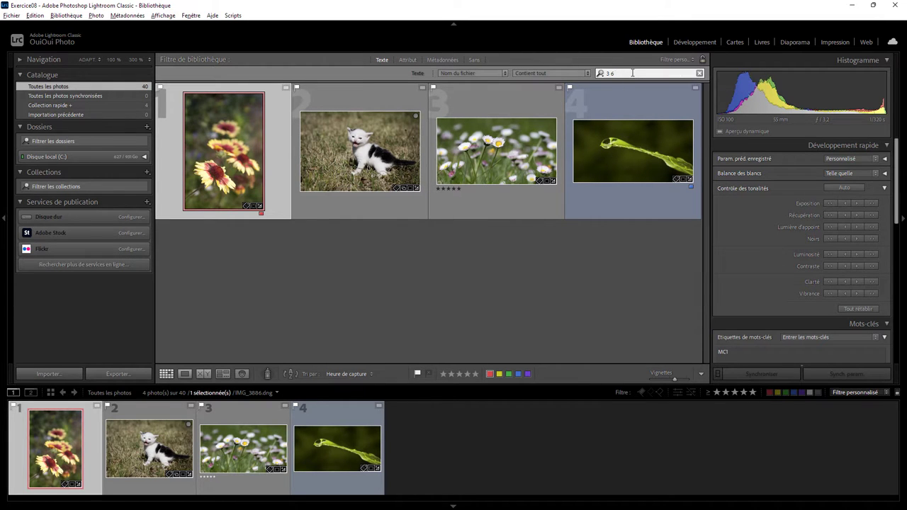
{"action": "type", "text": "9"}
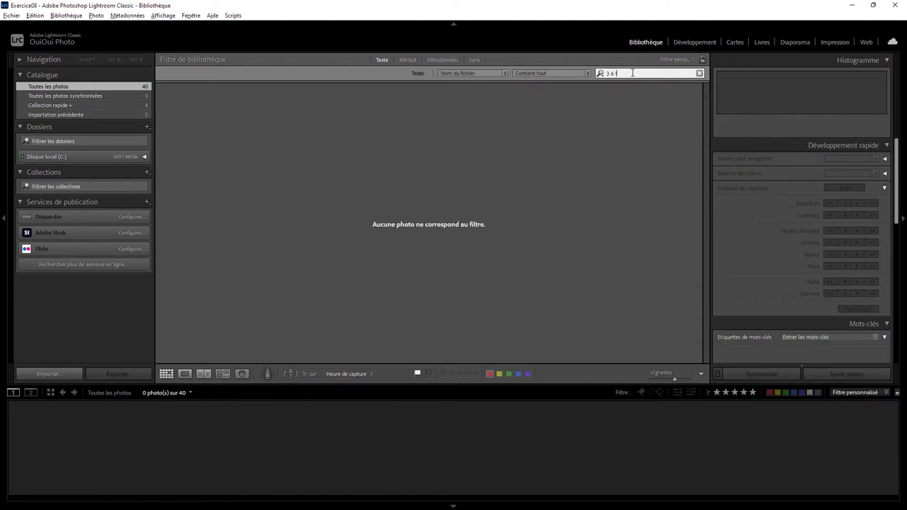